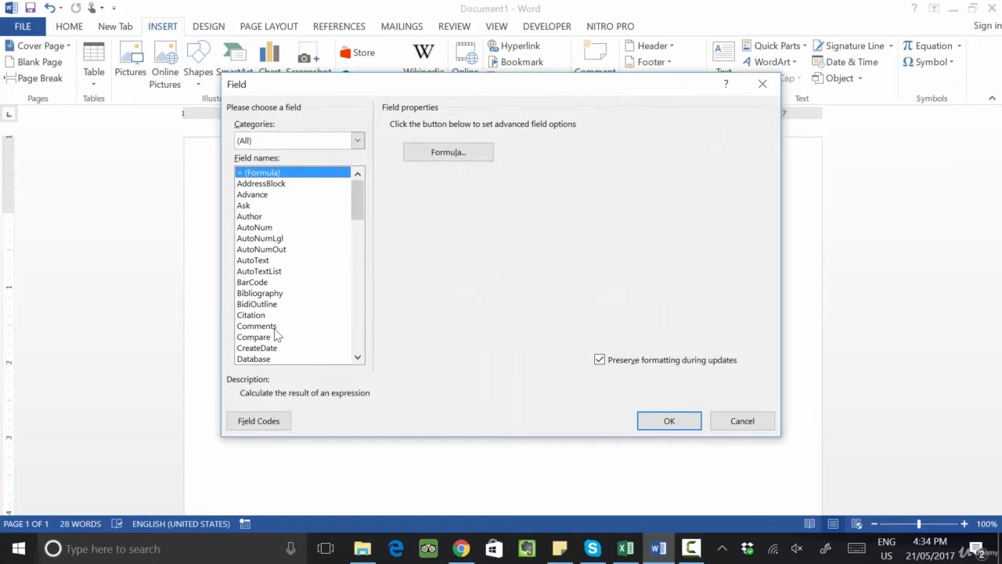
# Step: Insert a CreateDate field using the date format dddd, MMMM d, yyyy
pyautogui.scroll(-2, 267, 357)
pyautogui.scroll(-2, 270, 333)
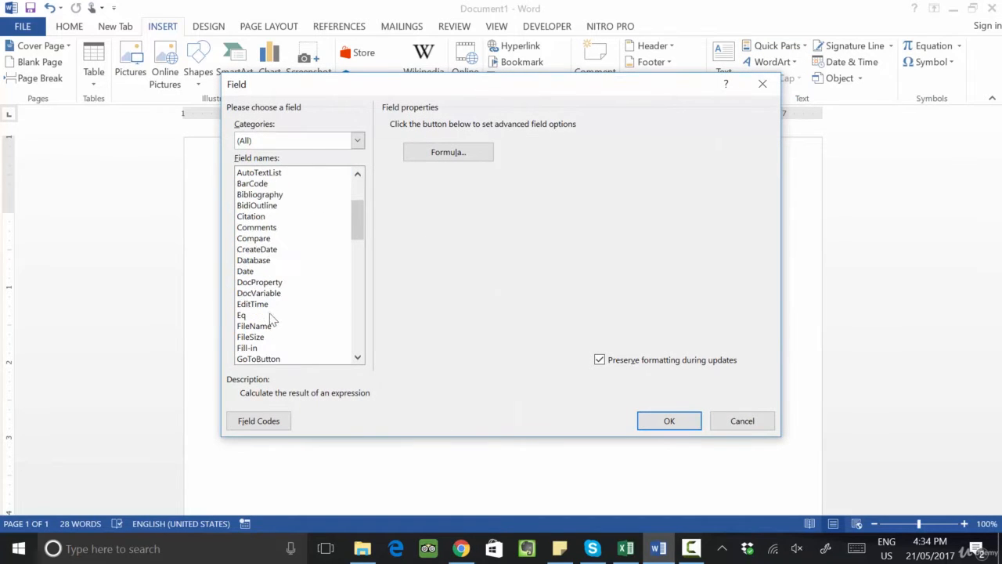
pyautogui.click(257, 218)
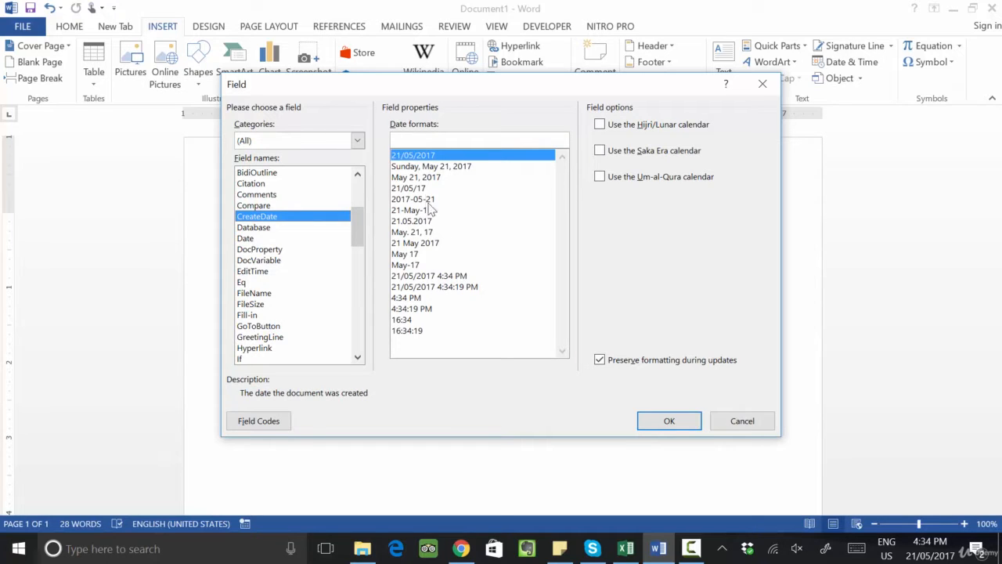
pyautogui.click(430, 167)
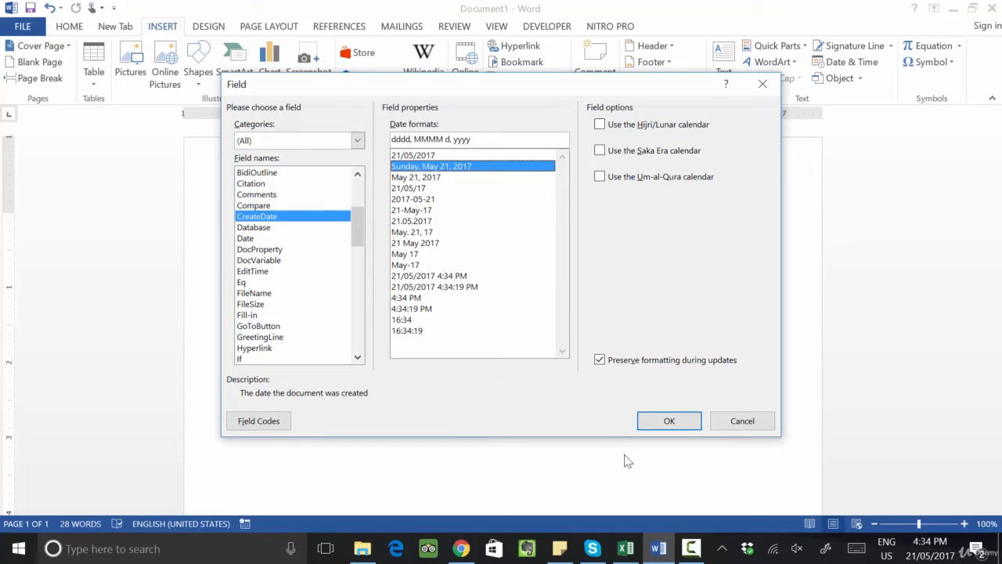
pyautogui.click(656, 420)
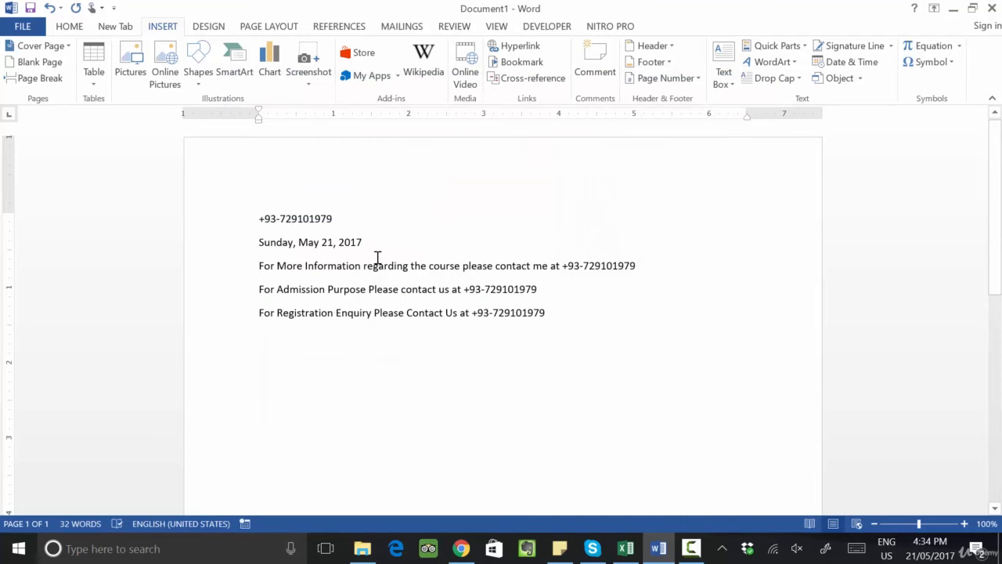
# Step: Save the document on the Desktop as 93
pyautogui.click(30, 8)
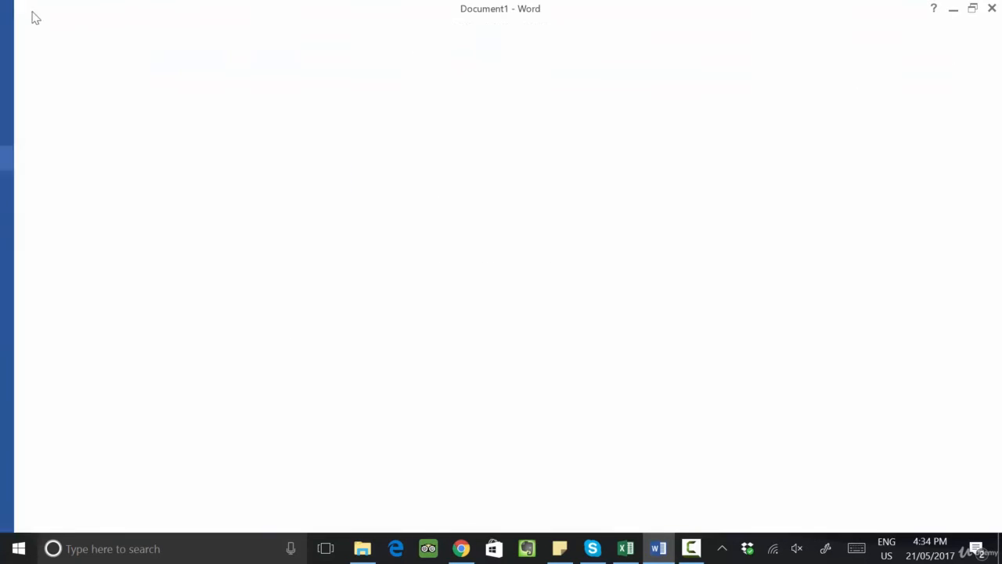
pyautogui.click(390, 368)
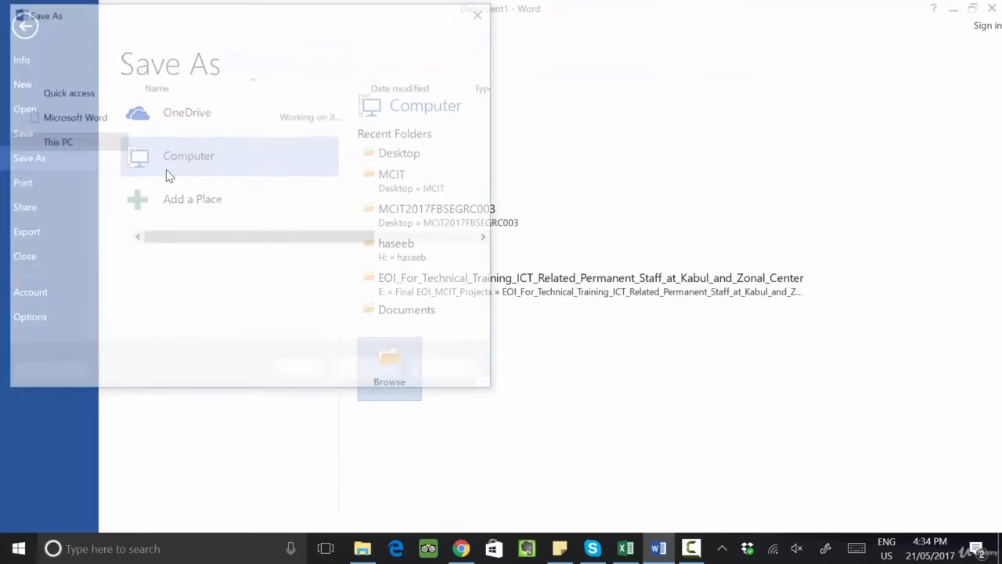
pyautogui.click(63, 110)
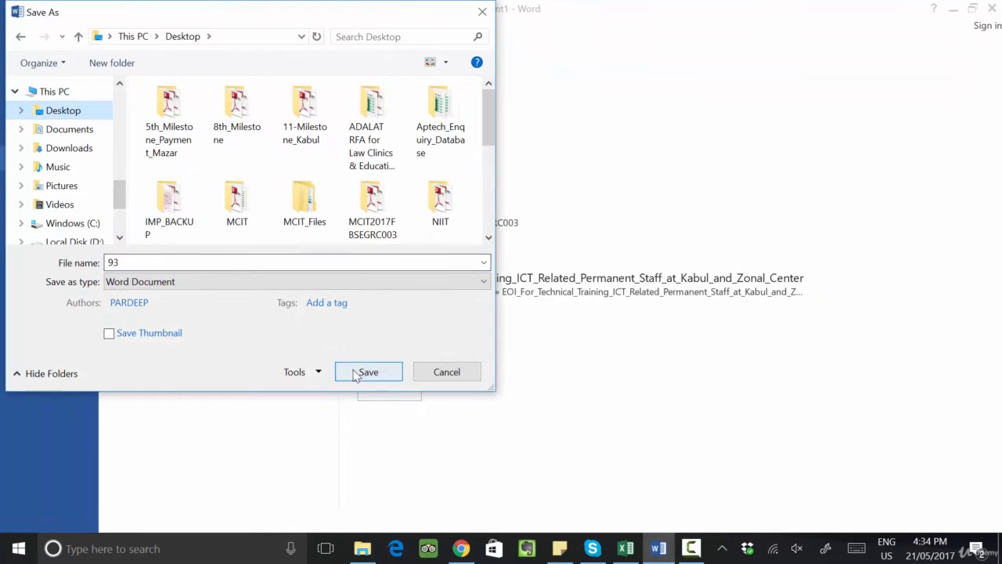
pyautogui.click(358, 372)
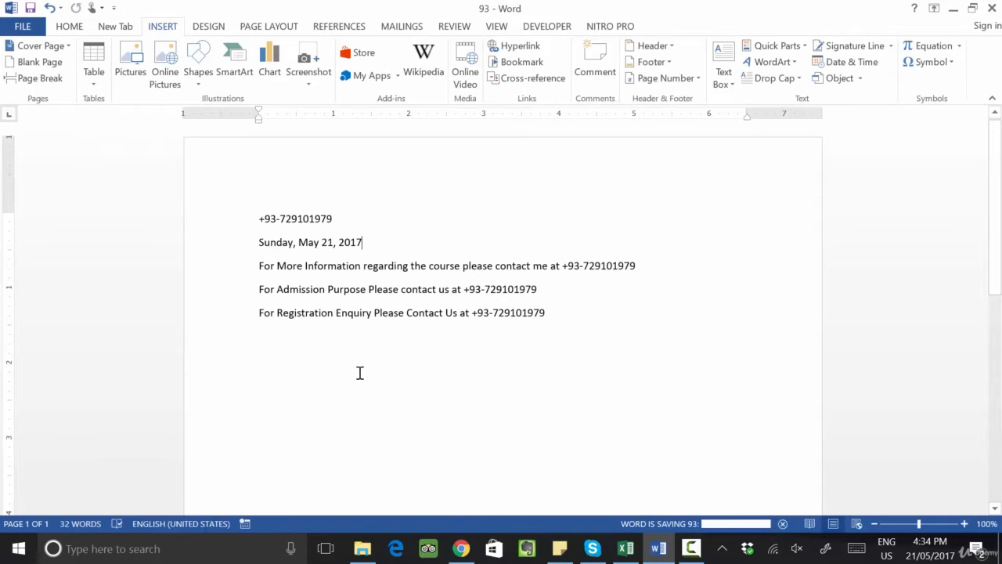
# Step: Close the document and reopen 93 from the recent documents list
pyautogui.hotkey('ctrl', 'w')
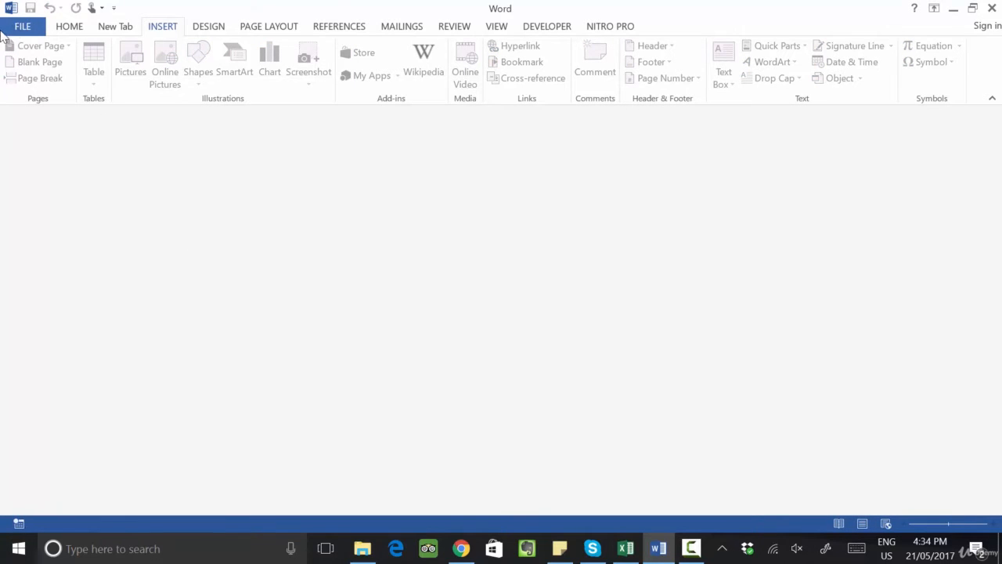
pyautogui.click(22, 26)
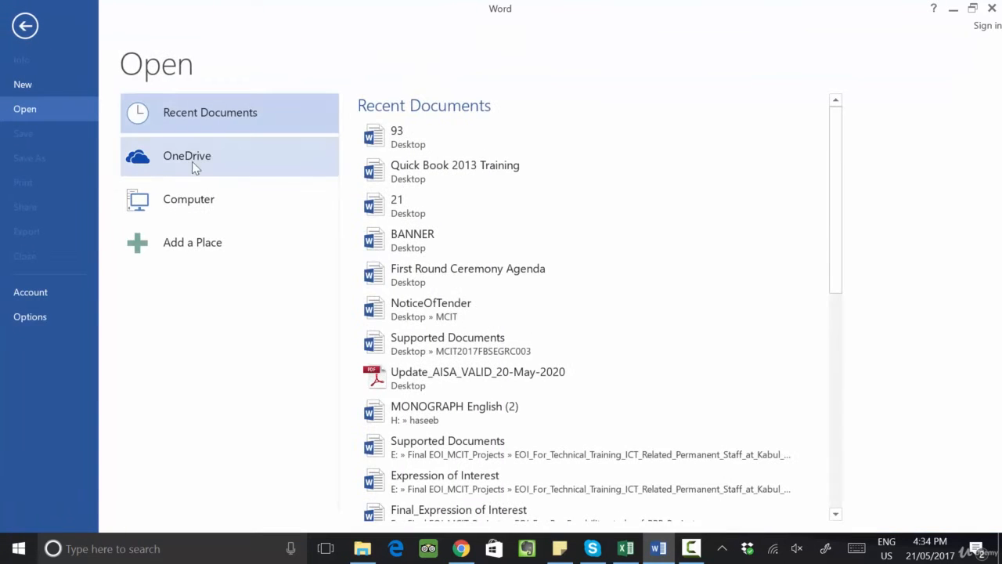
pyautogui.click(416, 142)
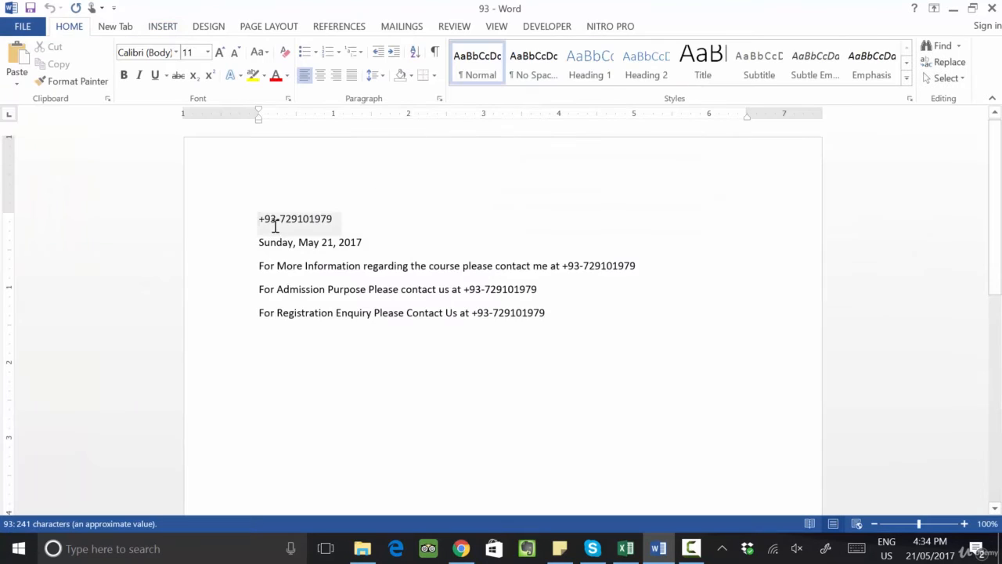
# Step: Select the date line, then close the document and reopen 93 again
pyautogui.moveTo(260, 241); pyautogui.dragTo(385, 245)
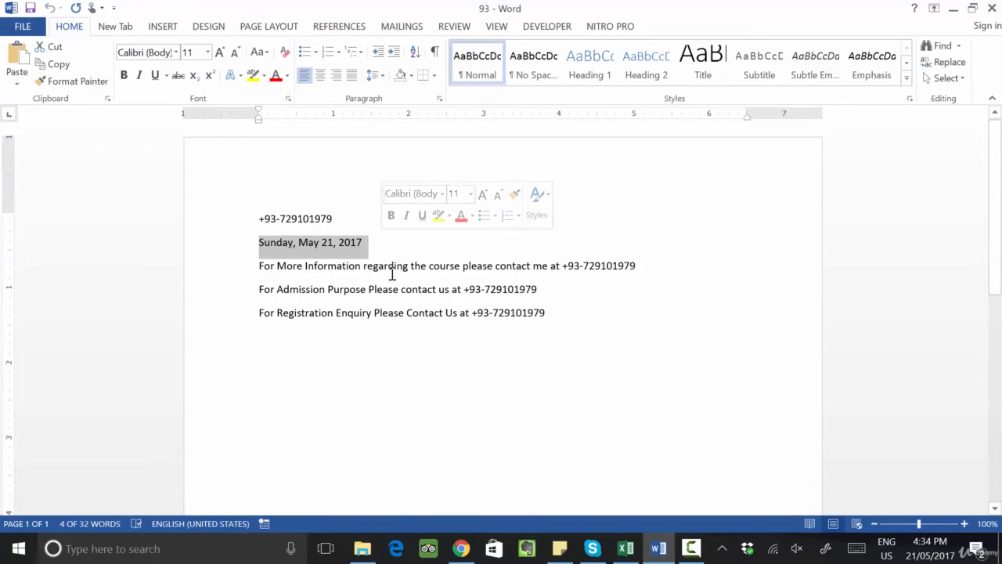
pyautogui.hotkey('ctrl', 'w')
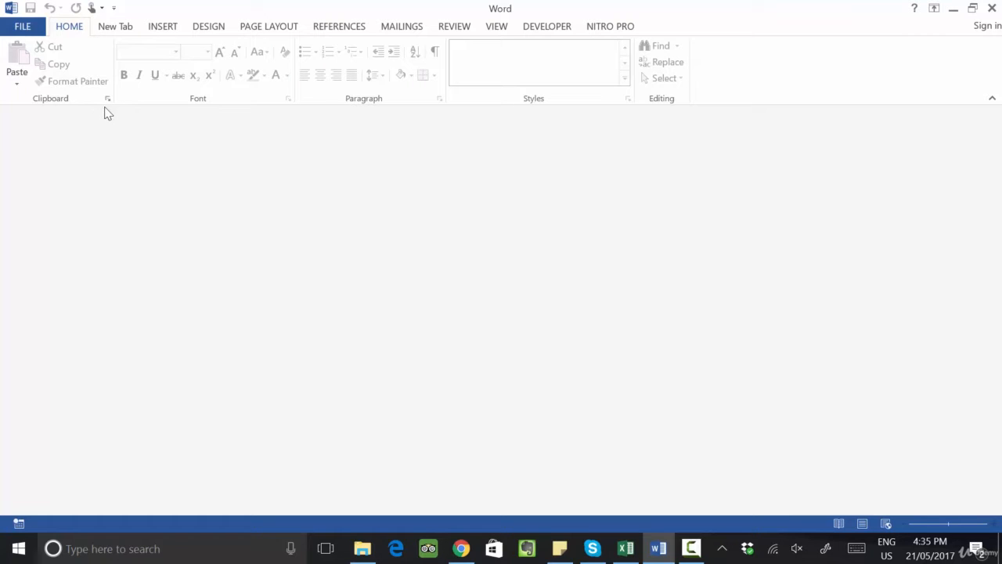
pyautogui.click(37, 28)
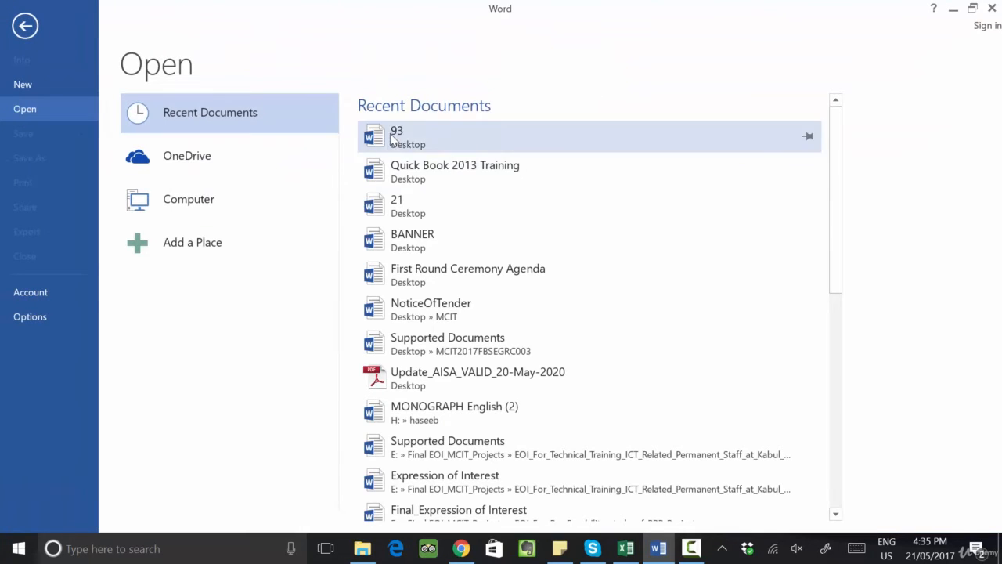
pyautogui.click(396, 134)
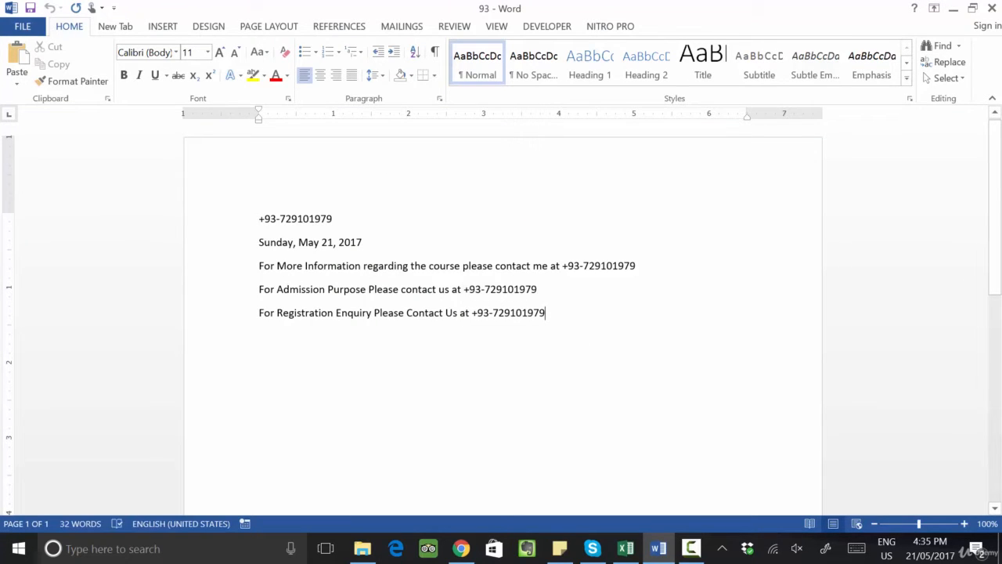
# Step: Start a new line below the text and draw a rectangle about 2.95 in wide and 1.1 in tall
pyautogui.write("'")
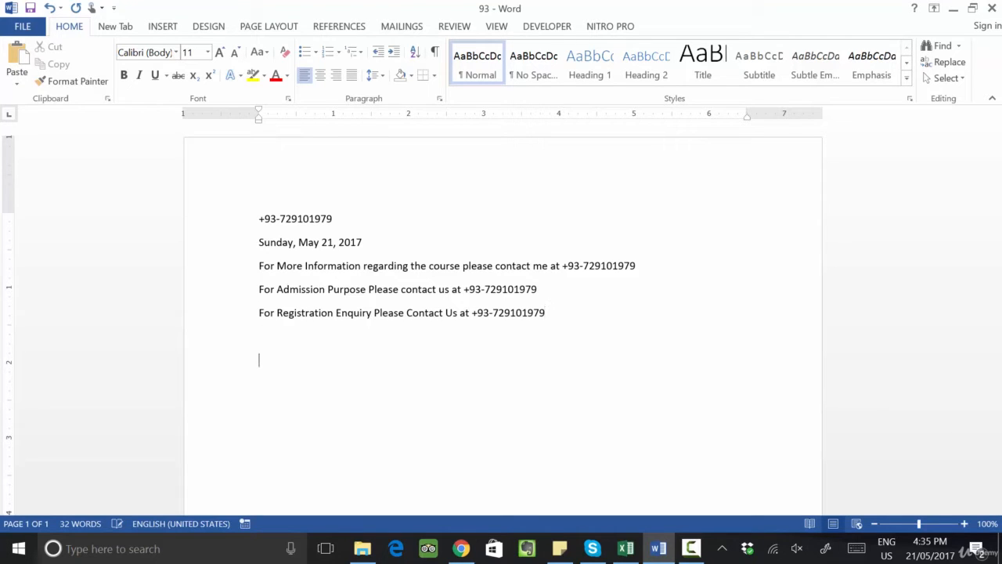
pyautogui.click(163, 26)
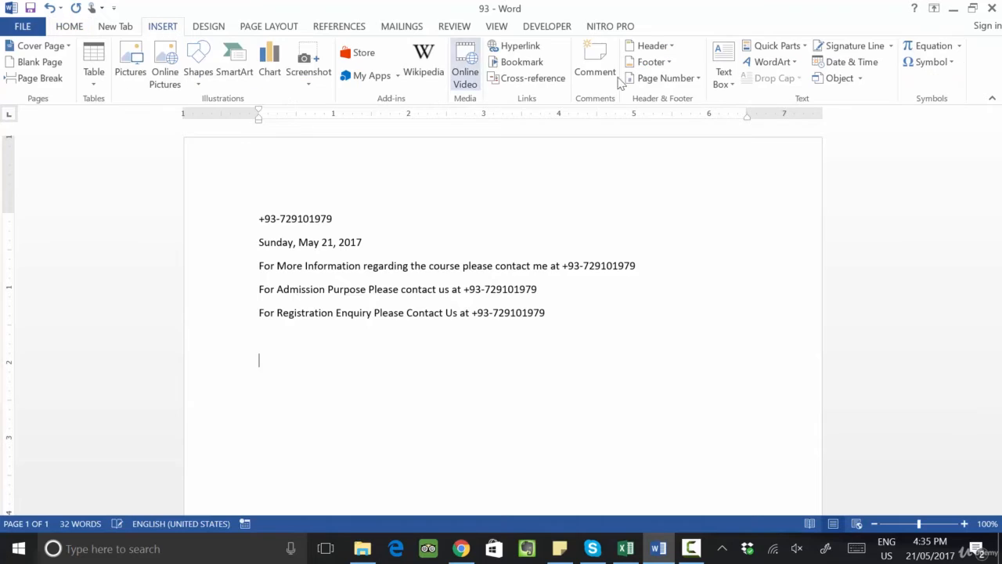
pyautogui.click(806, 49)
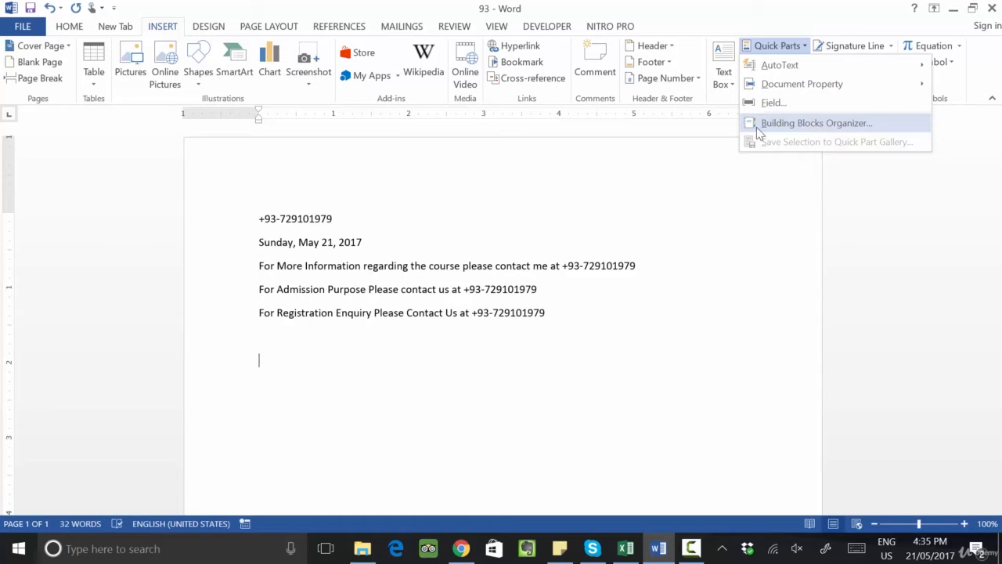
pyautogui.click(394, 360)
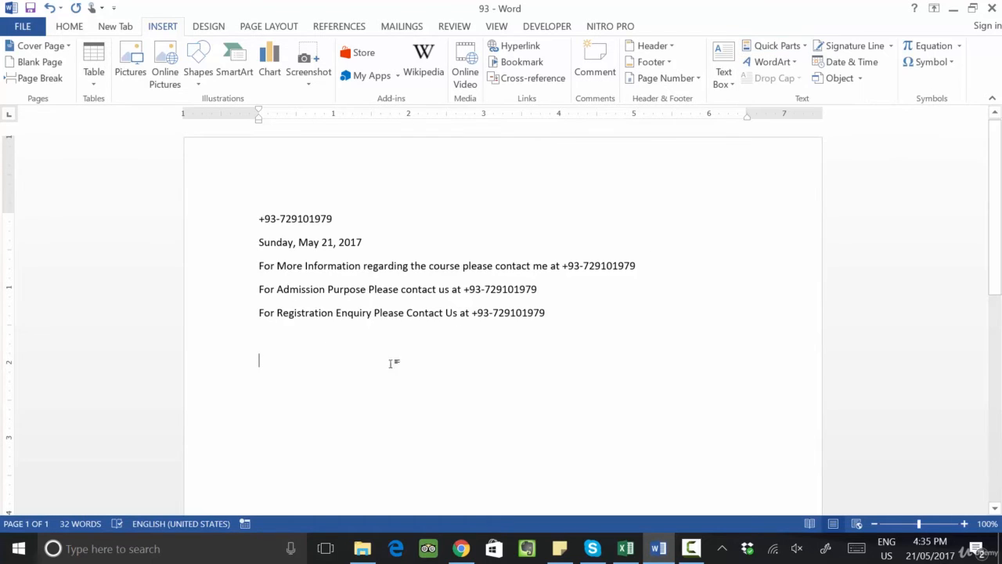
pyautogui.click(209, 87)
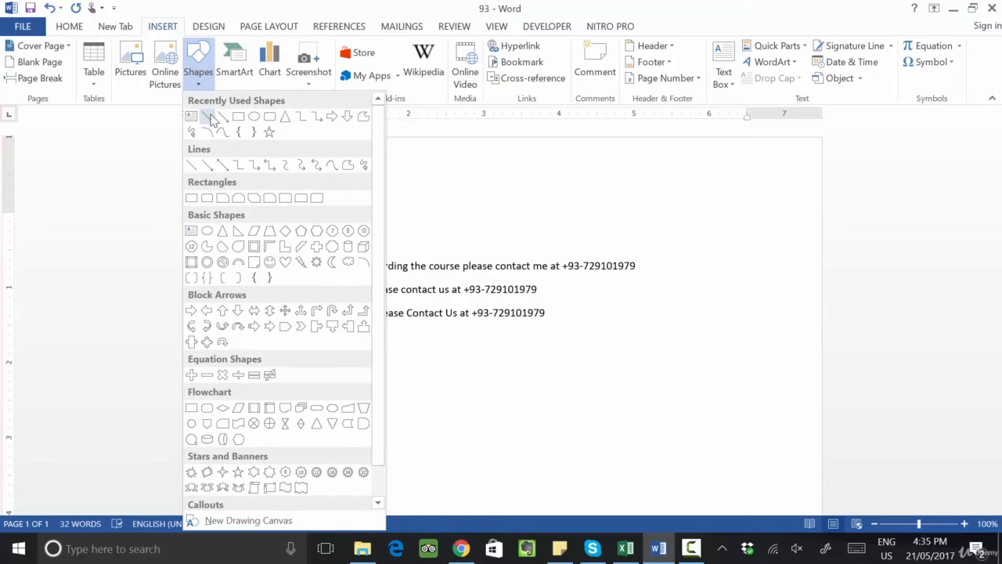
pyautogui.click(238, 117)
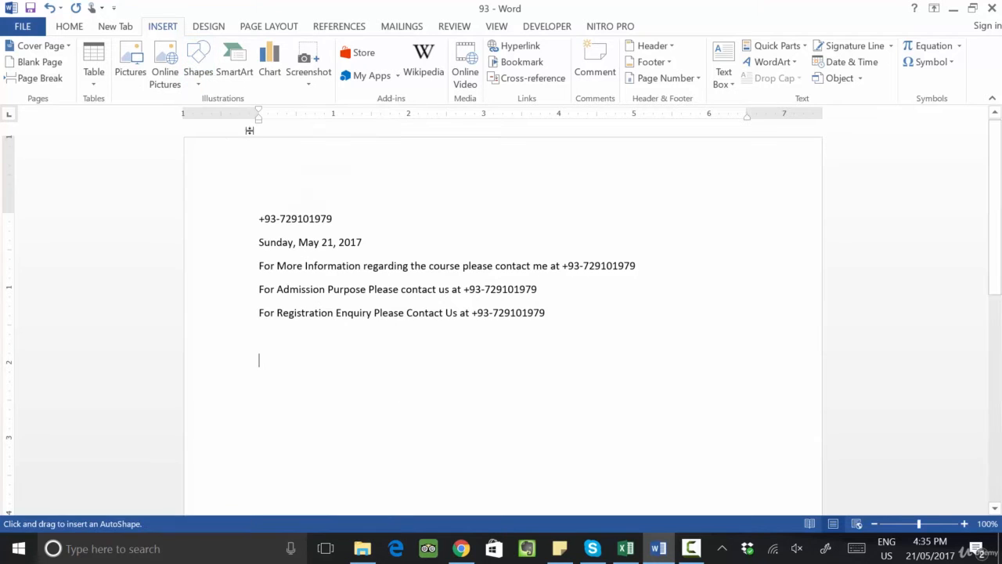
pyautogui.moveTo(280, 381)
pyautogui.mouseDown()
pyautogui.moveTo(352, 441)
pyautogui.moveTo(485, 491)
pyautogui.moveTo(522, 384)
pyautogui.moveTo(503, 349)
pyautogui.mouseUp()
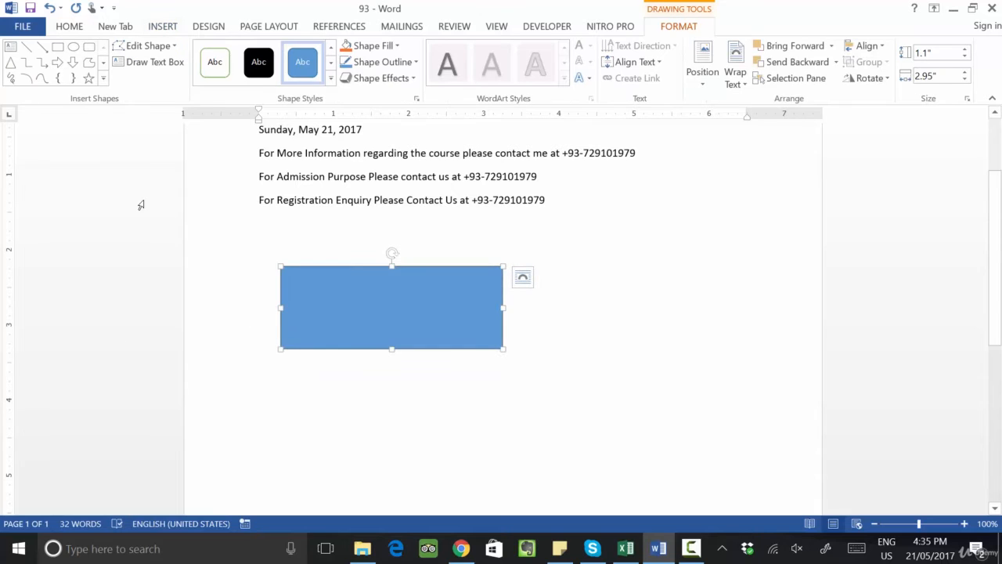
# Step: Apply an orange shape style to the rectangle
pyautogui.click(331, 78)
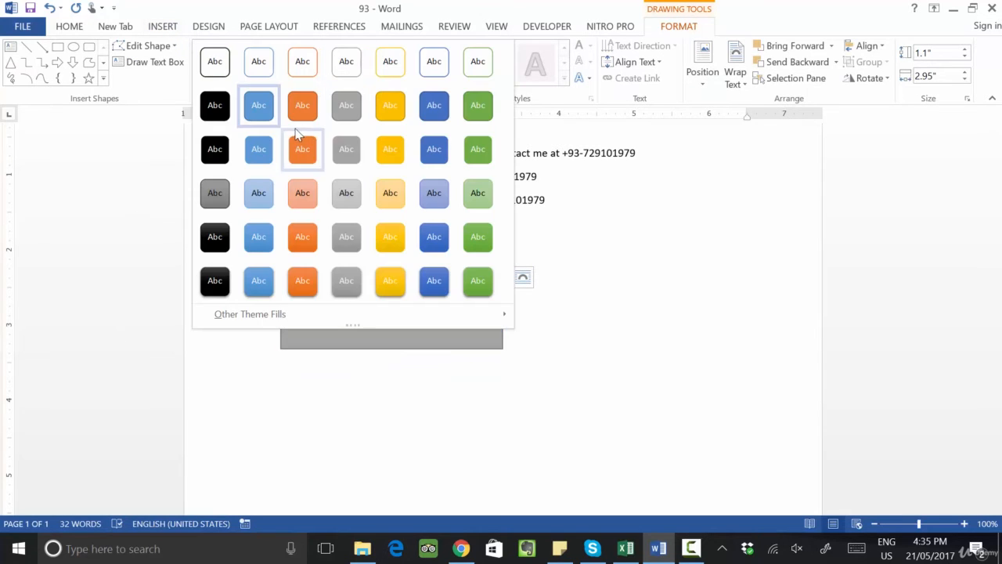
pyautogui.click(296, 135)
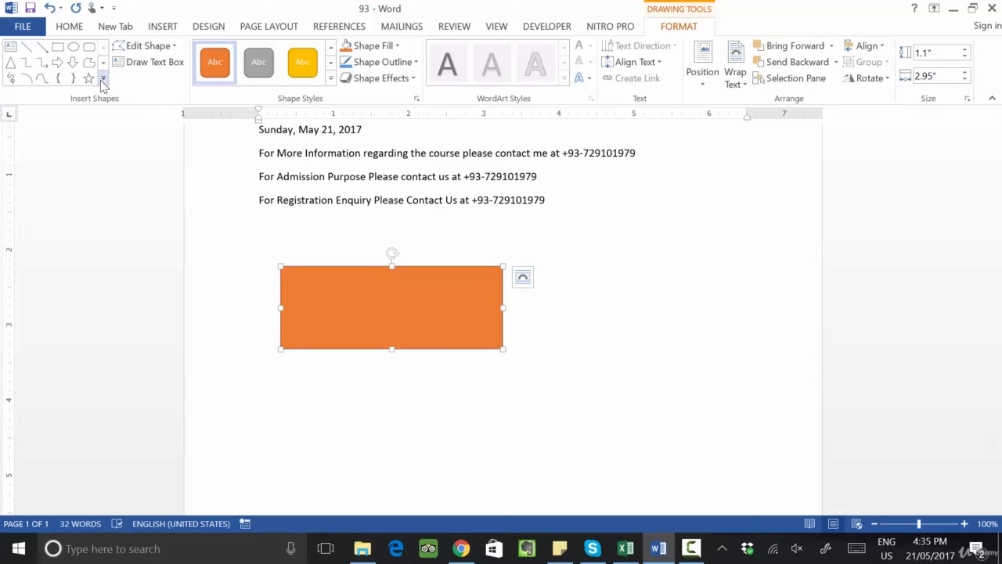
# Step: Draw a lightning bolt shape overlapping the lower part of the orange rectangle
pyautogui.click(158, 29)
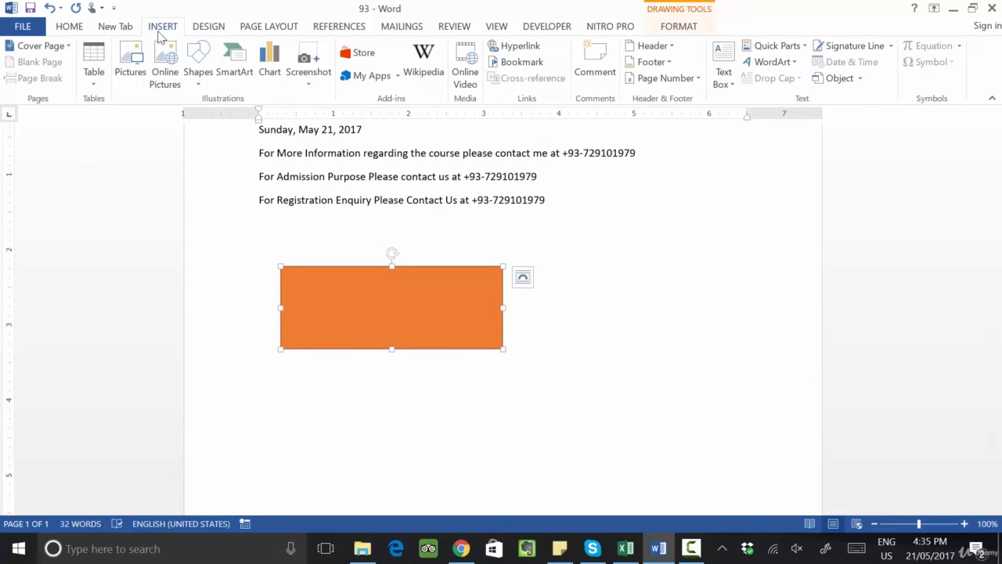
pyautogui.click(195, 74)
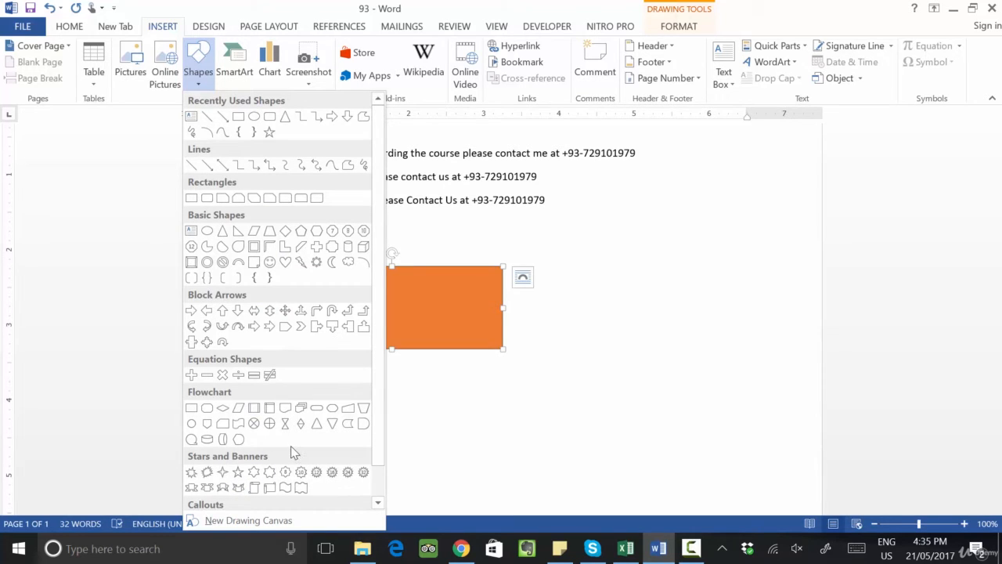
pyautogui.click(304, 267)
pyautogui.moveTo(352, 294); pyautogui.dragTo(481, 380)
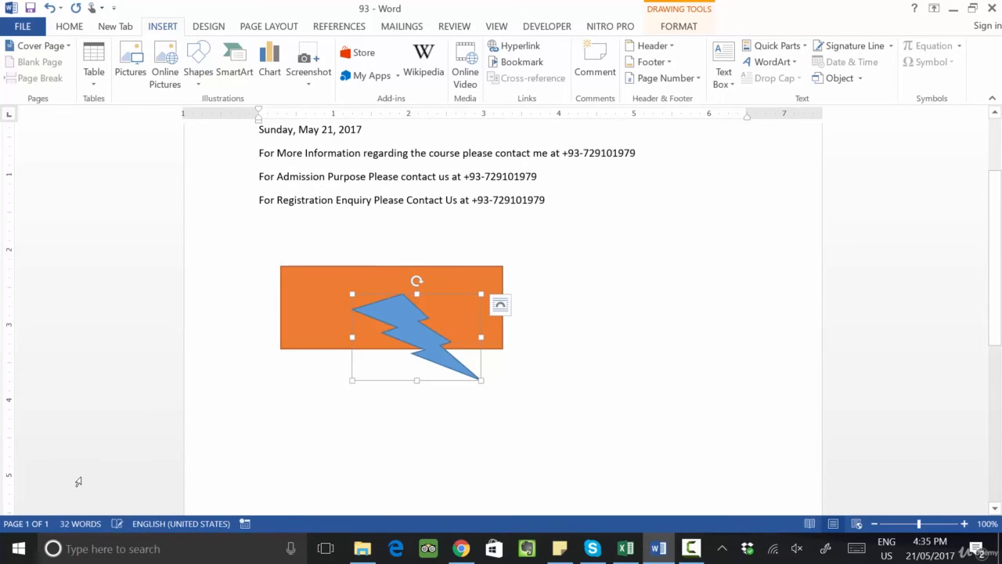
pyautogui.click(240, 415)
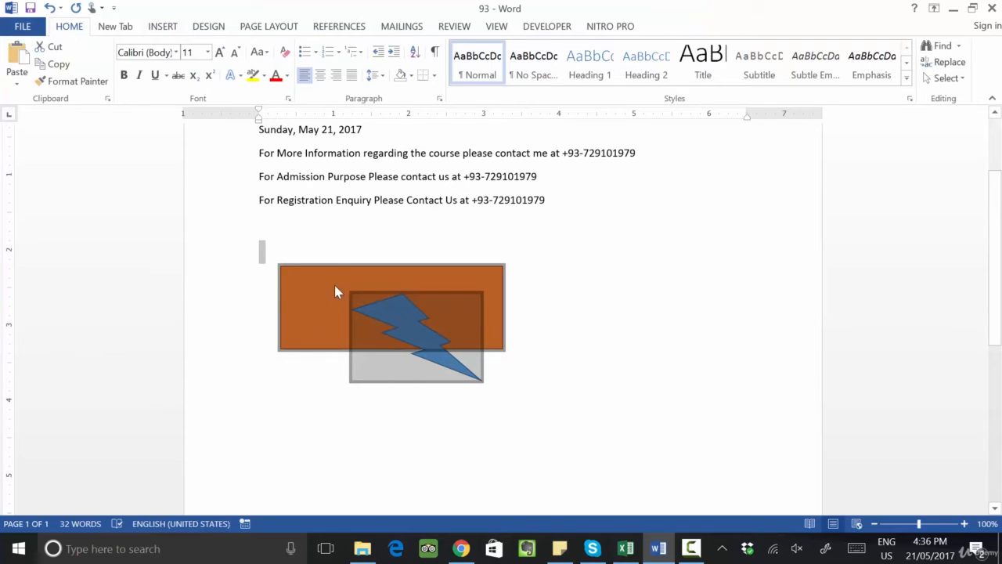
# Step: Draw a text box about 1.54 in wide across the rectangle's top and enter Rana University in it
pyautogui.click(342, 279)
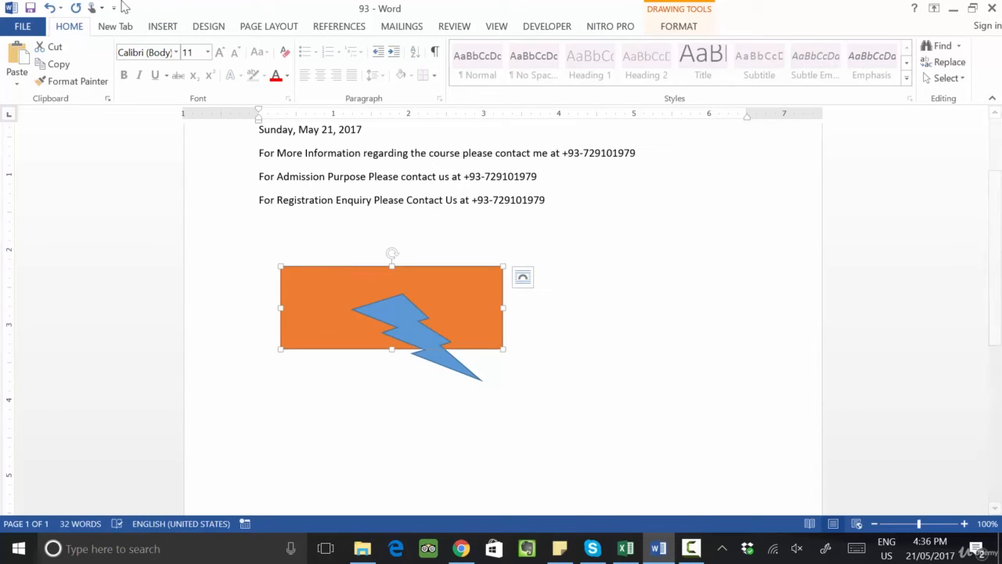
pyautogui.click(110, 30)
pyautogui.click(160, 29)
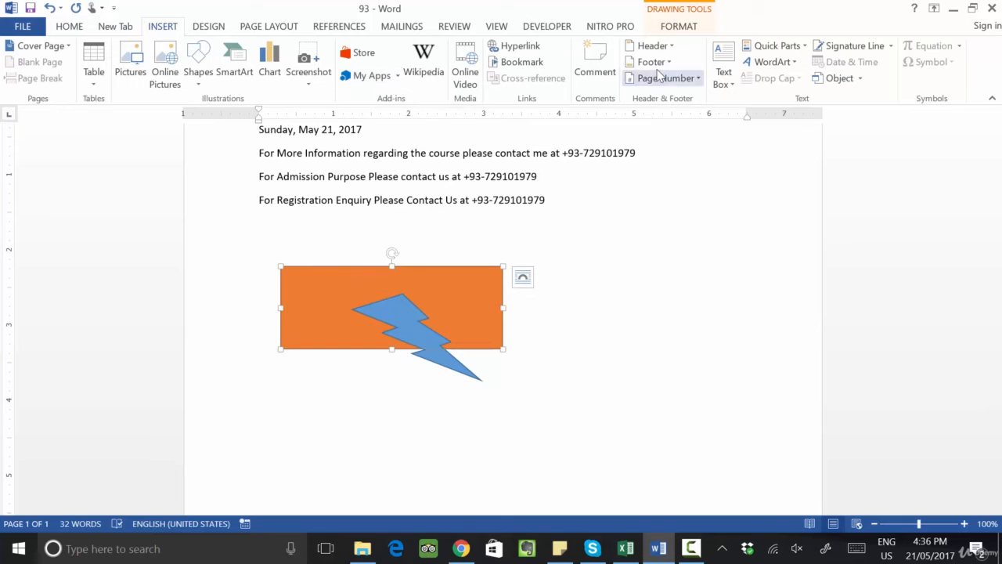
pyautogui.click(723, 76)
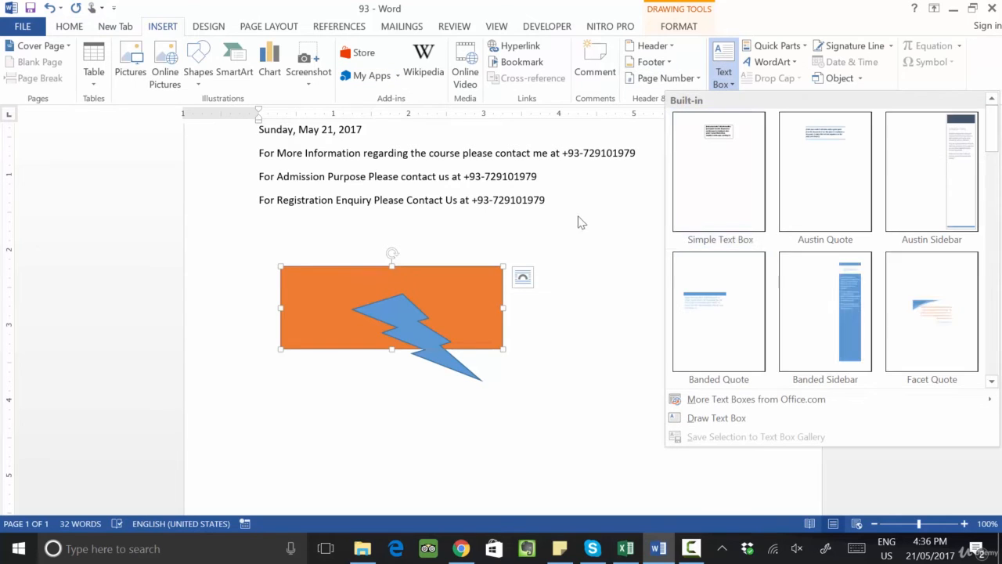
pyautogui.click(713, 417)
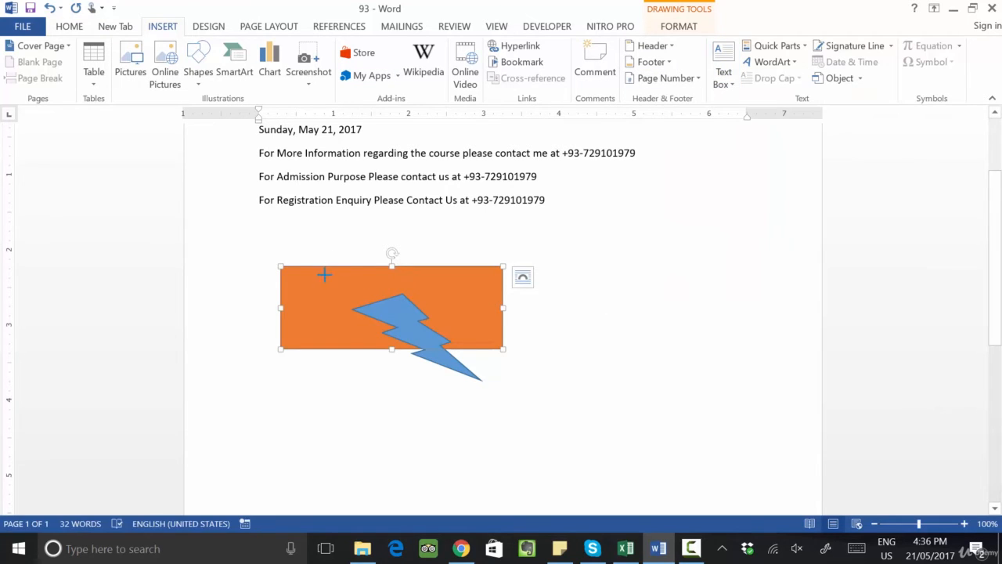
pyautogui.moveTo(321, 275); pyautogui.dragTo(437, 291)
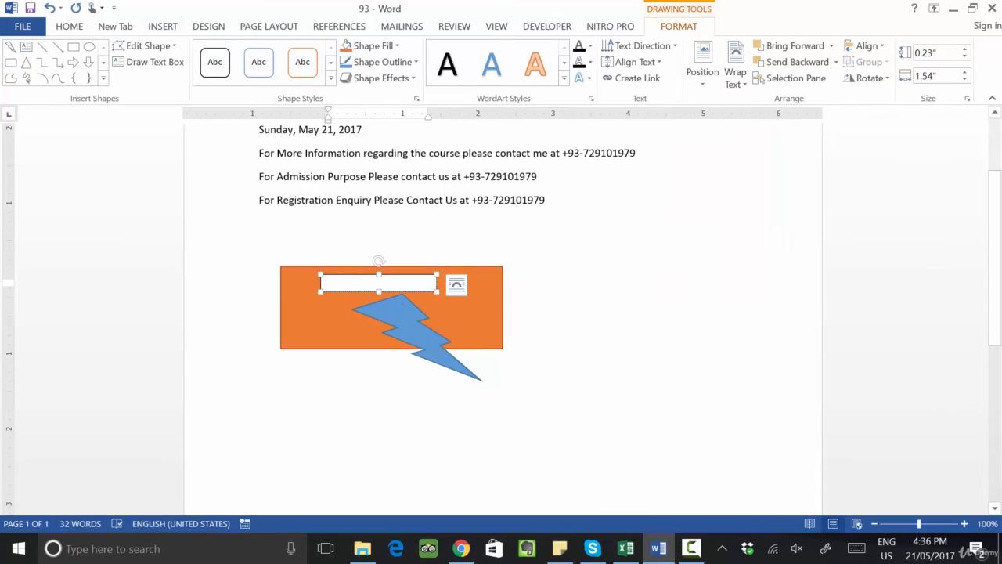
pyautogui.write('Rana University')
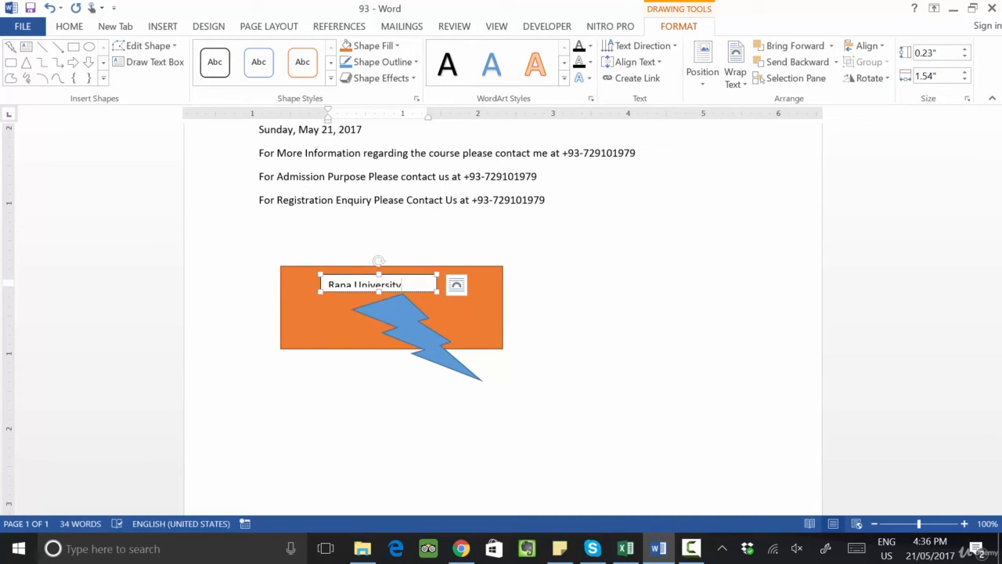
pyautogui.click(510, 325)
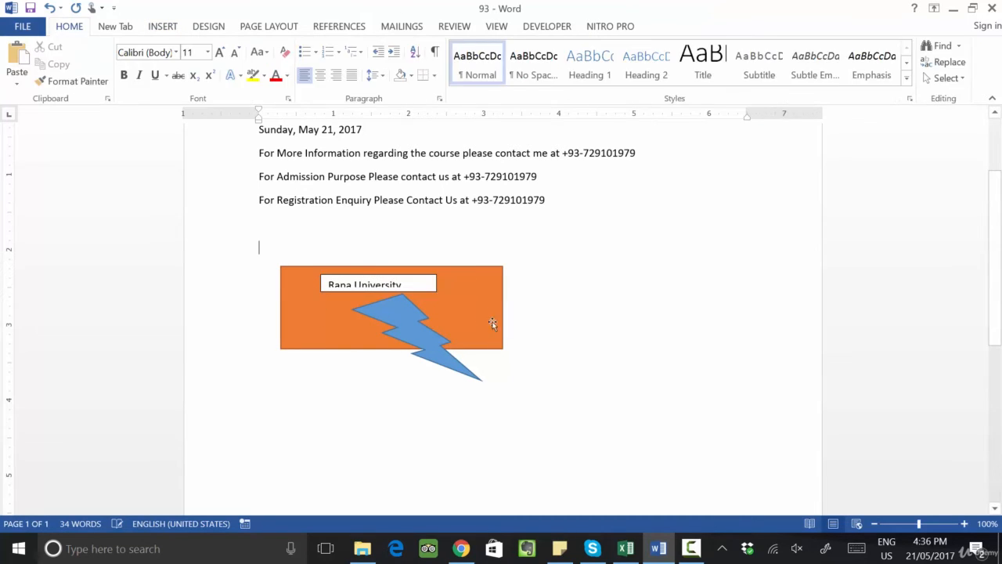
# Step: Apply the black shape style to the Rana University text box
pyautogui.click(487, 322)
pyautogui.click(429, 285)
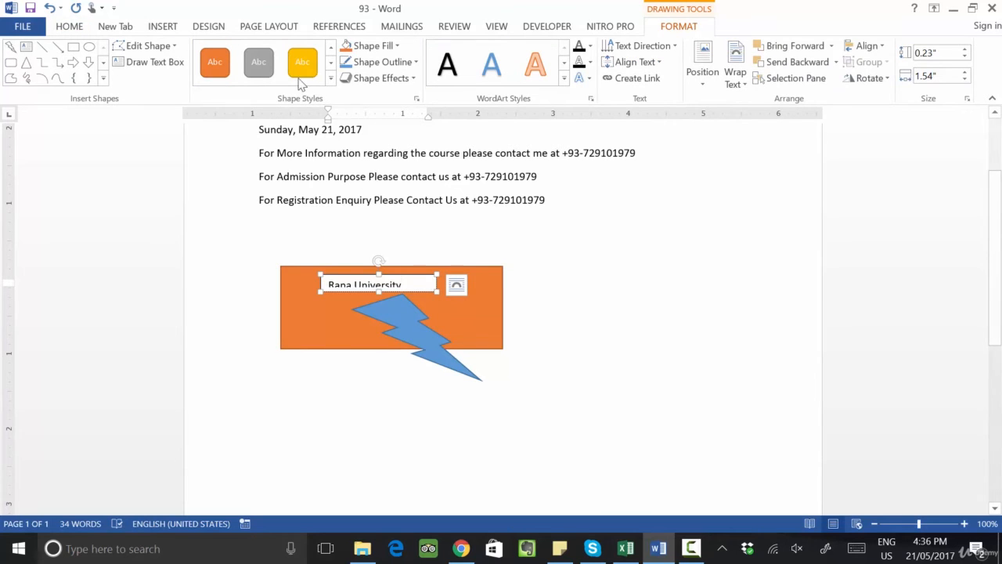
pyautogui.click(331, 78)
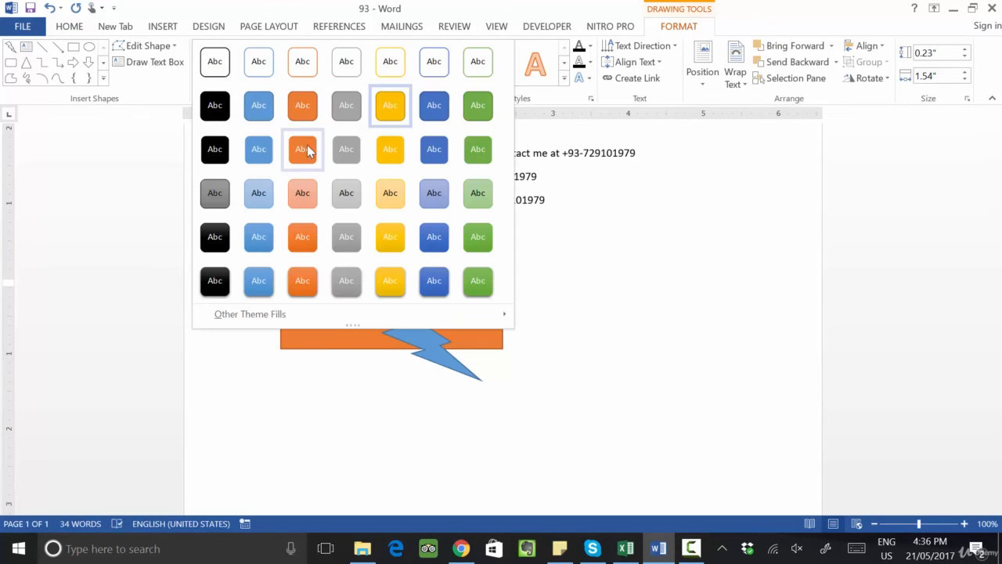
pyautogui.click(215, 237)
pyautogui.click(546, 361)
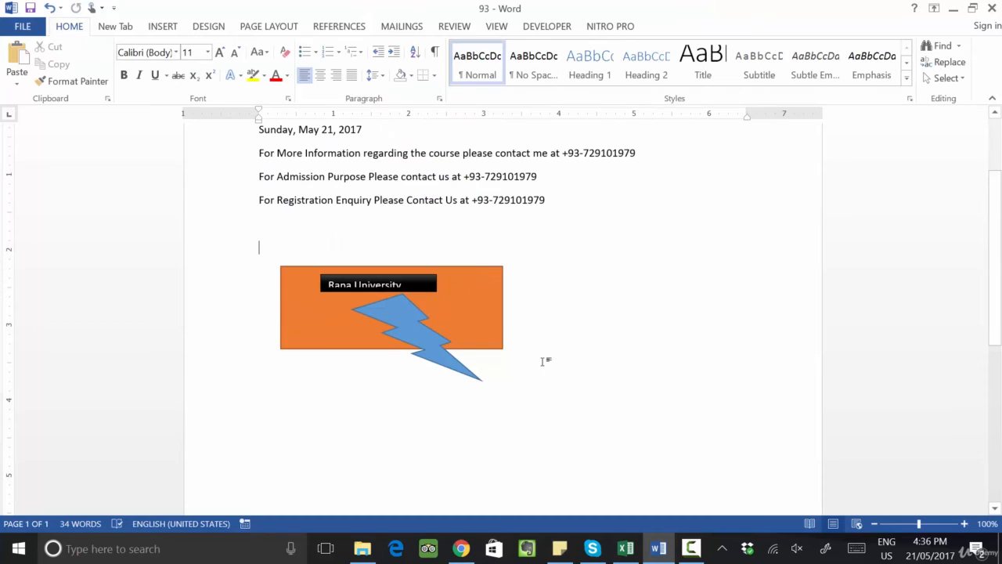
# Step: Select the logo rectangle and start saving the selection to the Quick Part gallery
pyautogui.tripleClick(244, 271)
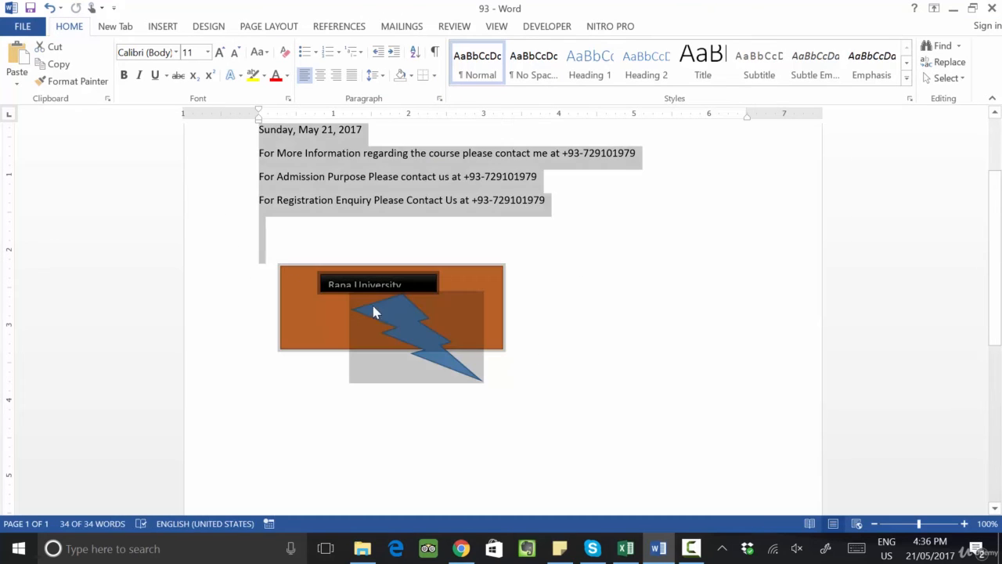
pyautogui.click(549, 311)
pyautogui.click(495, 317)
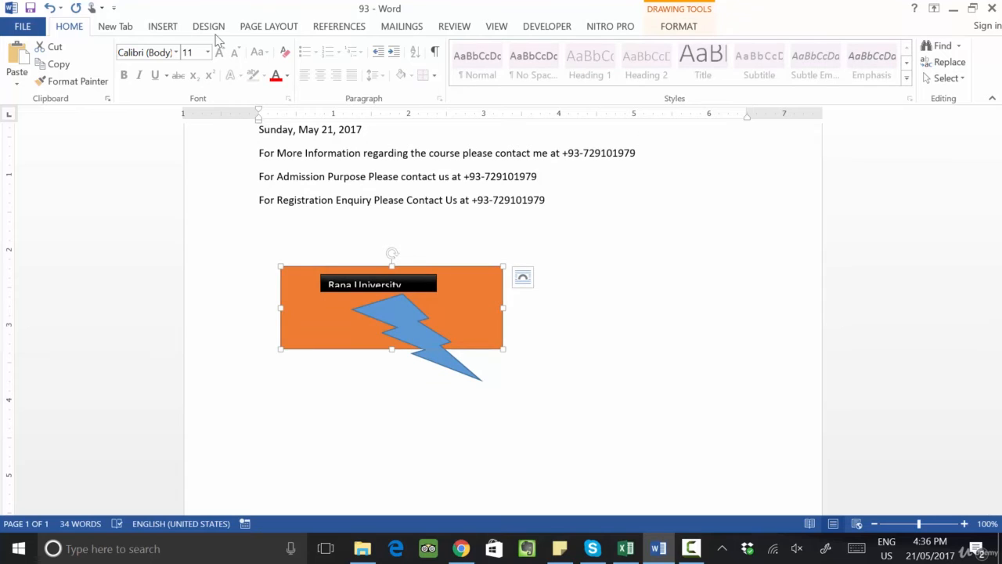
pyautogui.click(159, 28)
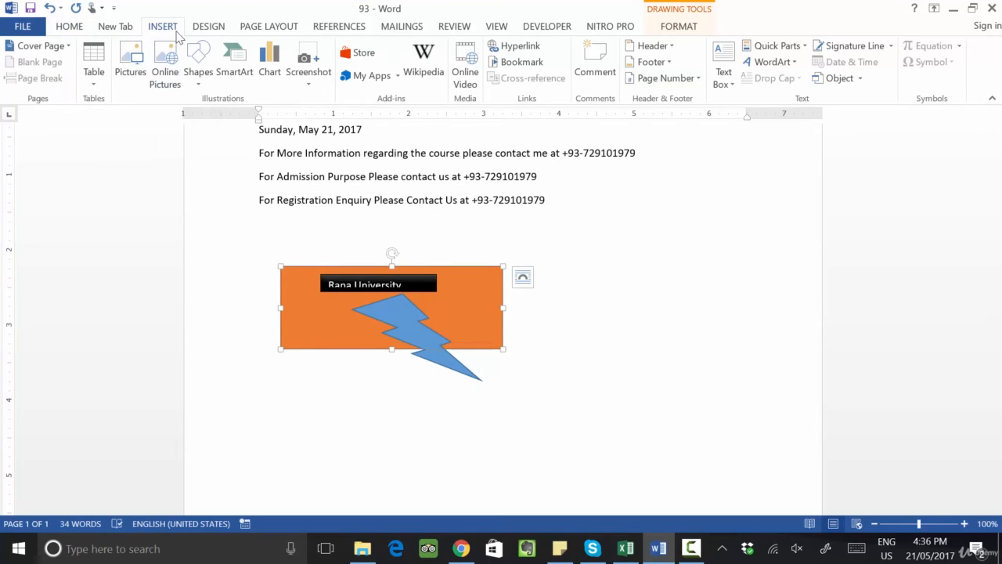
pyautogui.click(806, 49)
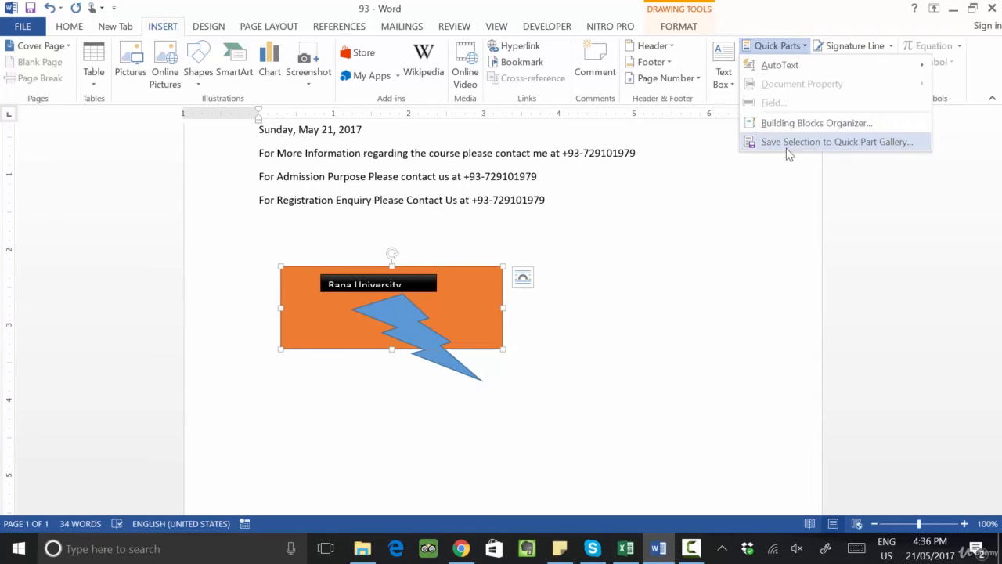
pyautogui.click(860, 147)
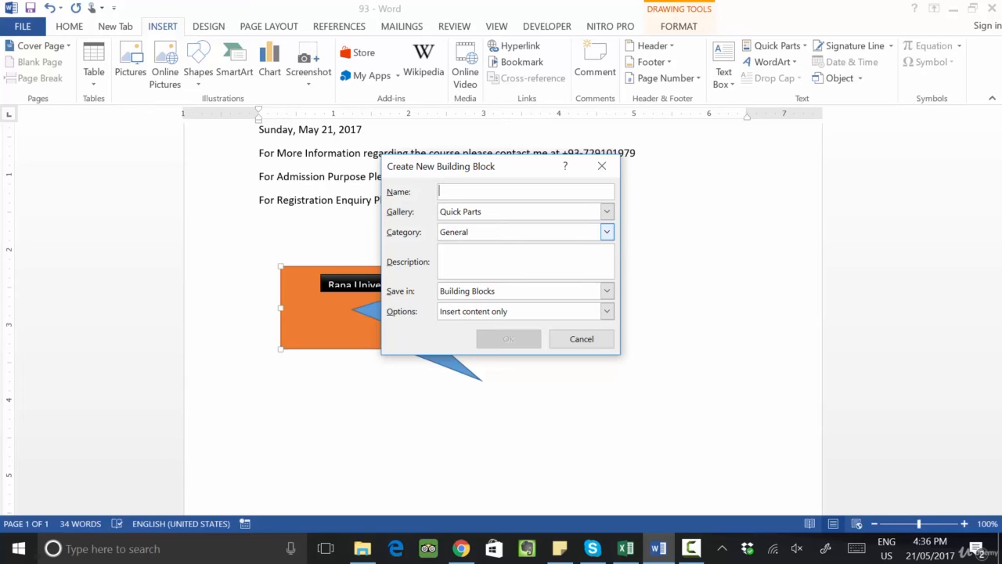
pyautogui.write('University Logo')
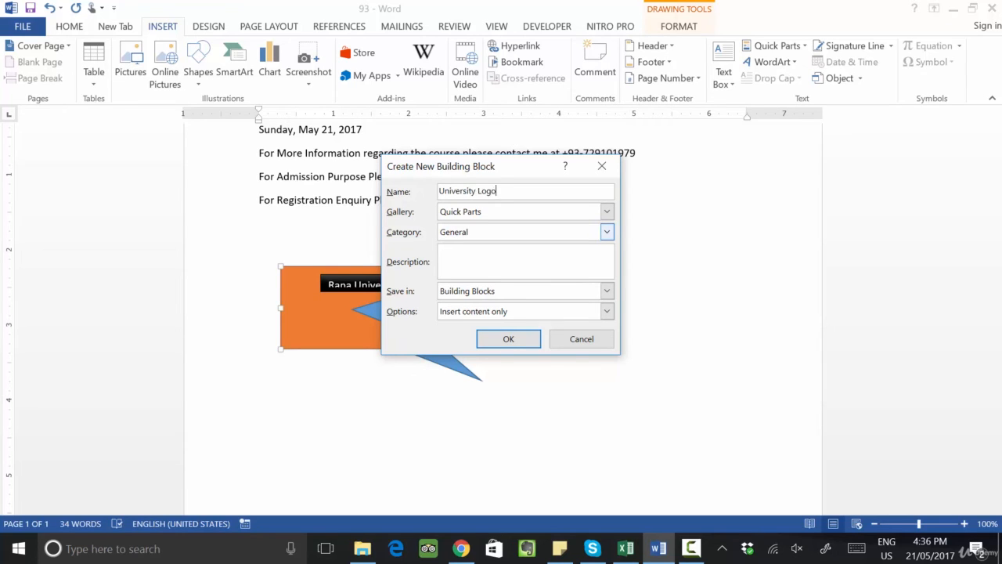
pyautogui.press('Tab')
pyautogui.press('Tab')
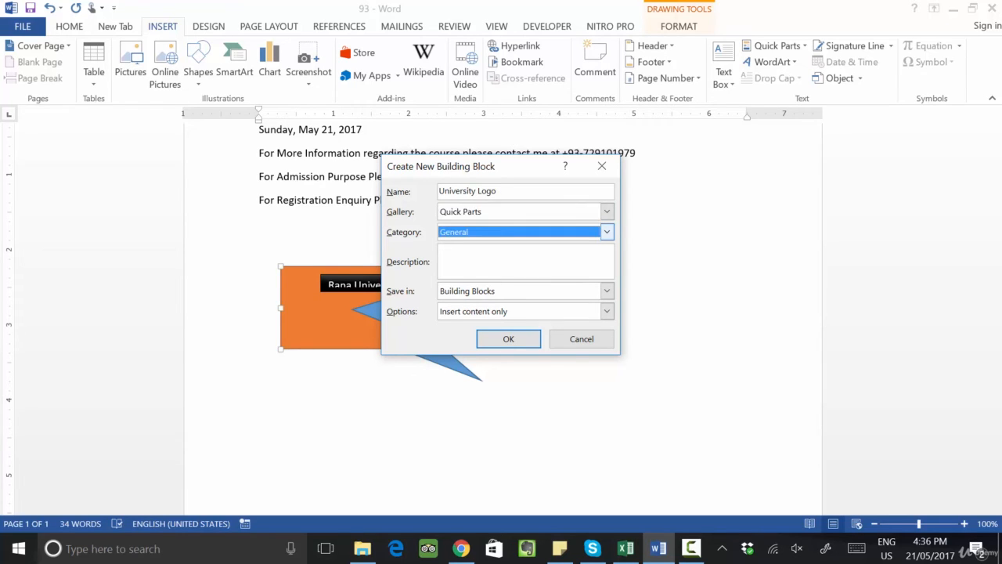
pyautogui.press('Tab')
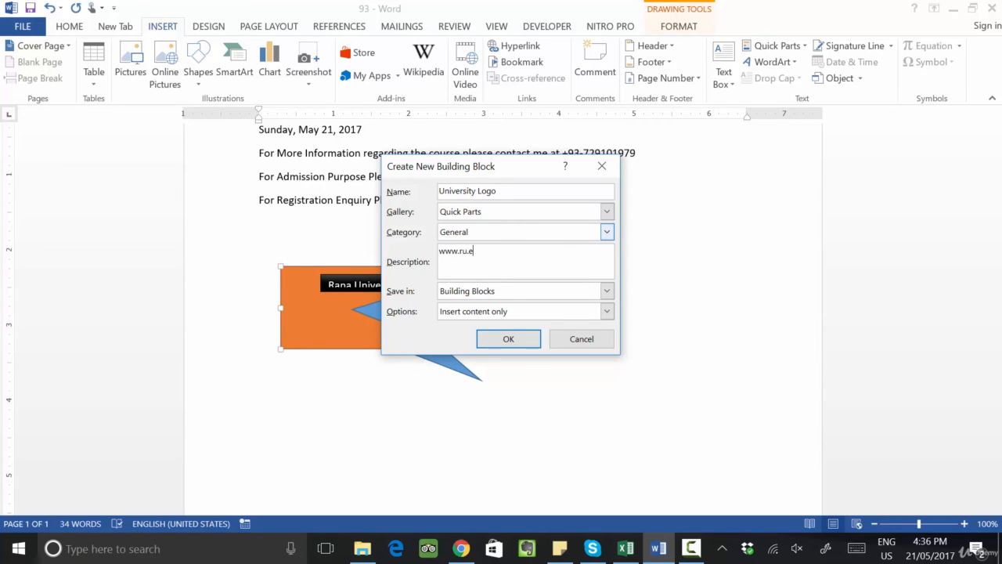
pyautogui.click(511, 293)
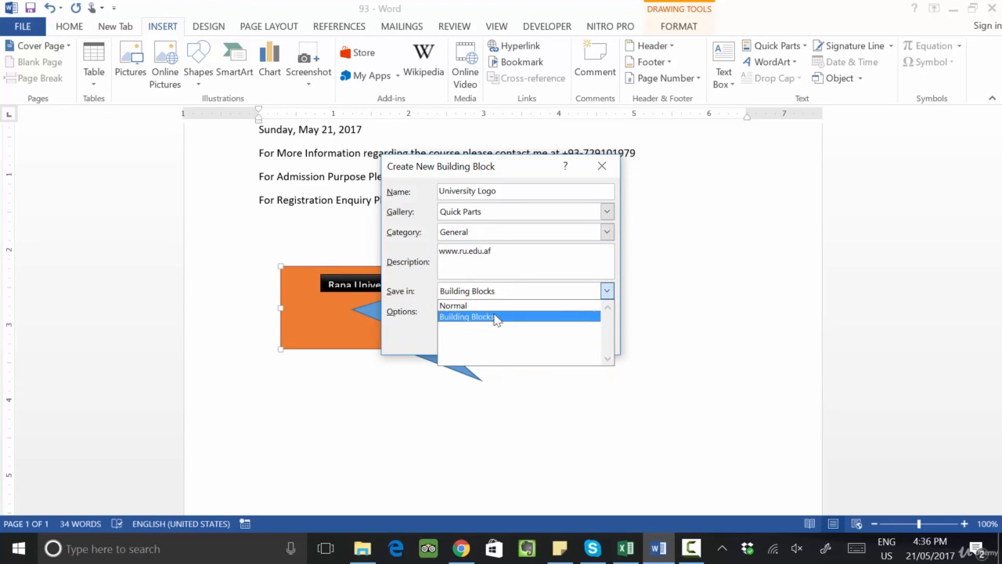
pyautogui.click(496, 316)
pyautogui.click(509, 338)
pyautogui.click(600, 418)
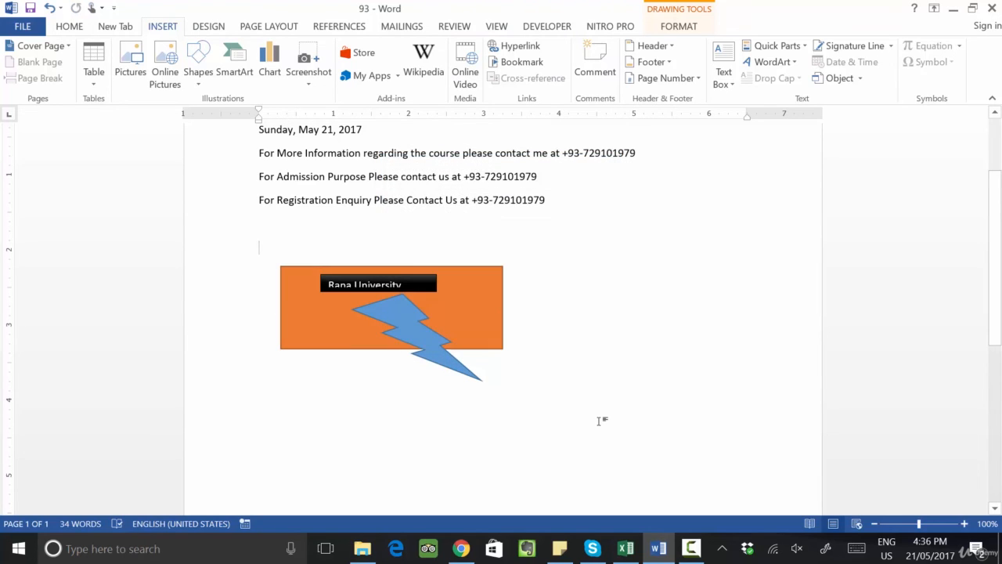
# Step: Add blank lines above the logo and insert the University Logo quick part into the empty space
pyautogui.press('Return')
pyautogui.press('Return')
pyautogui.press('Return')
pyautogui.press('Return')
pyautogui.press('Return')
pyautogui.press('Return')
pyautogui.press('Return')
pyautogui.press('Return')
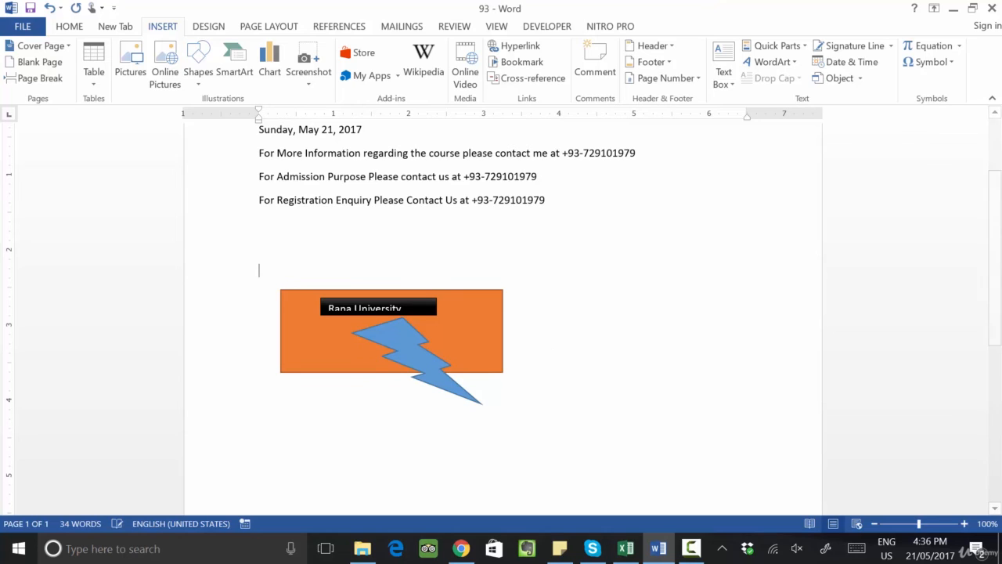
pyautogui.click(297, 250)
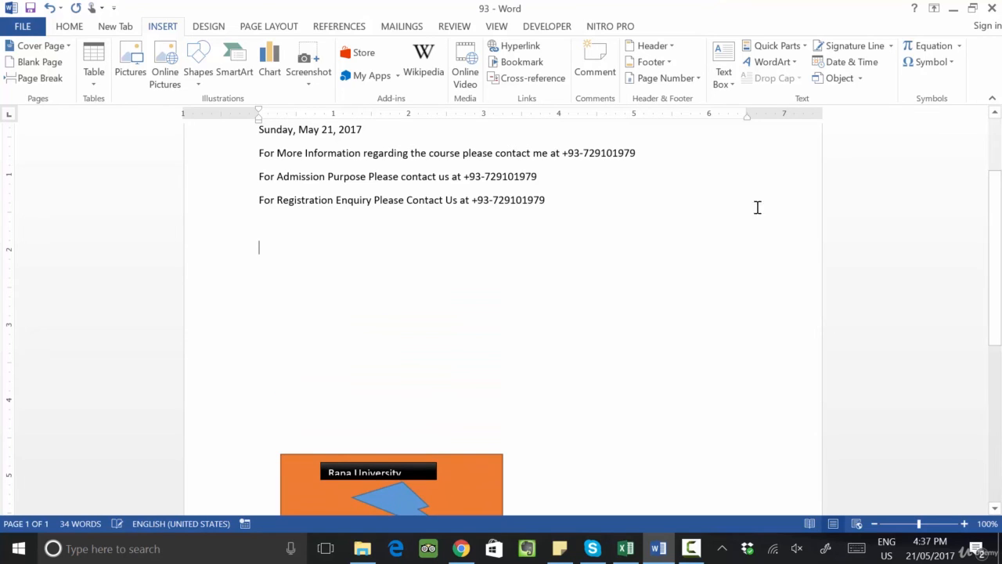
pyautogui.click(805, 47)
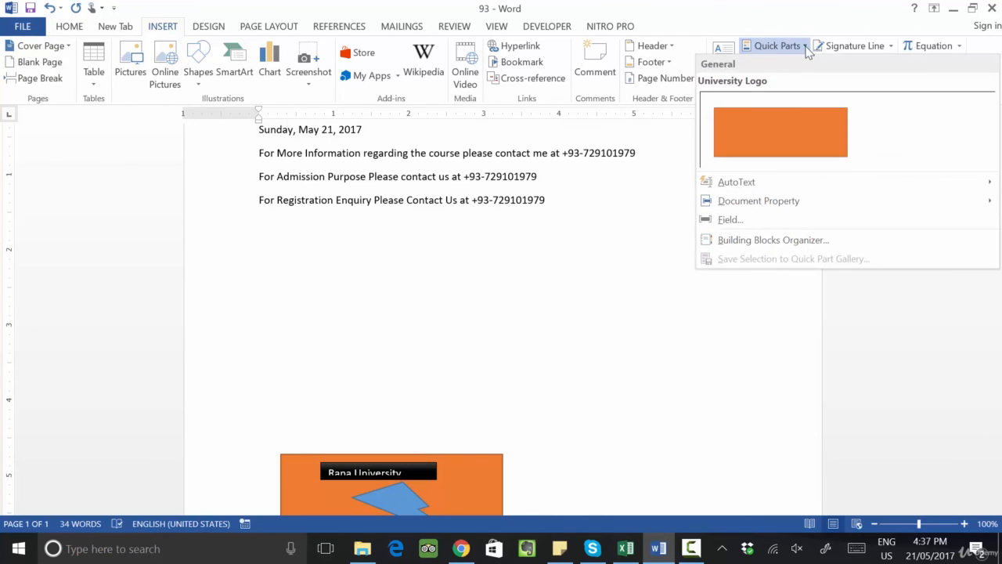
pyautogui.click(791, 130)
pyautogui.click(459, 334)
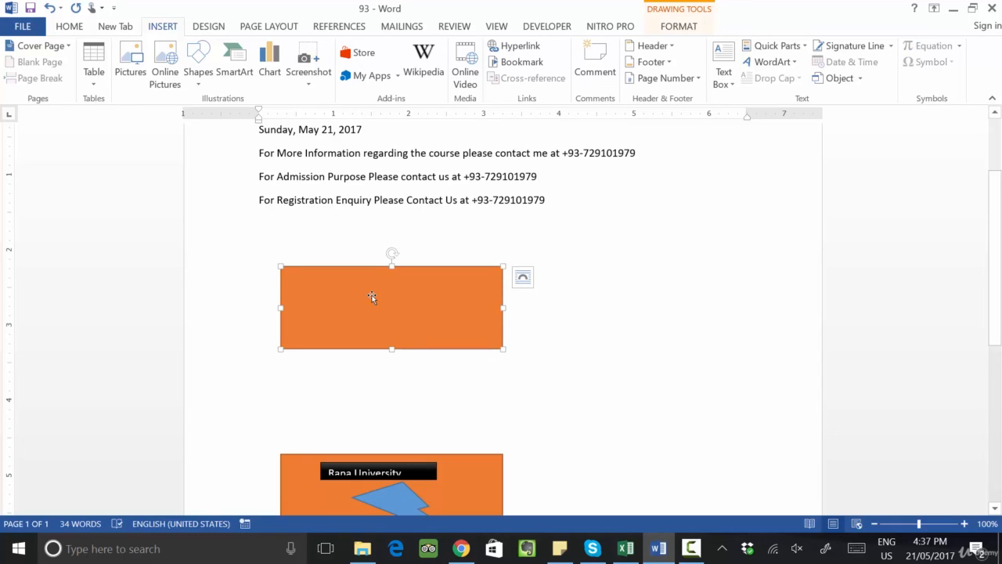
pyautogui.click(598, 324)
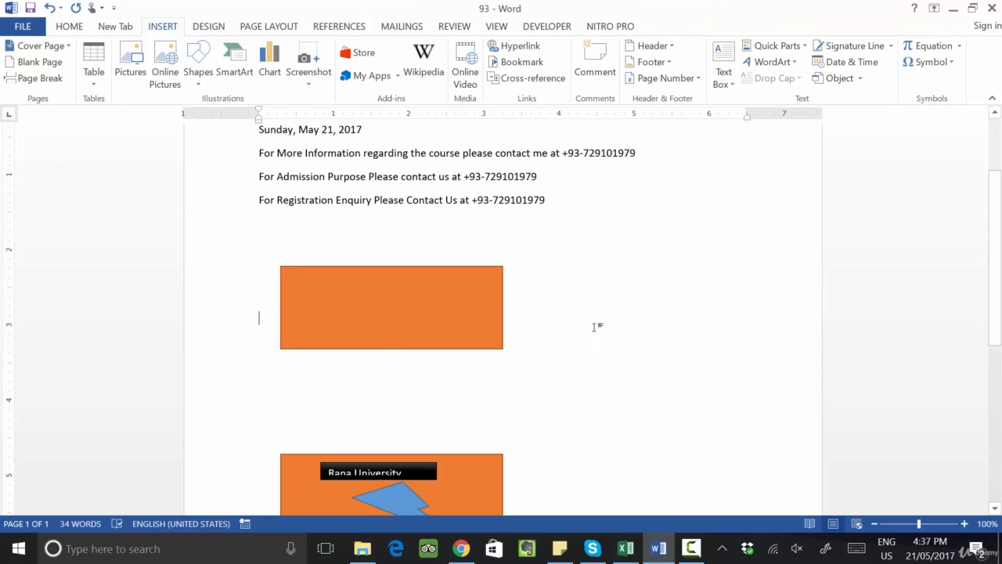
# Step: Compare the inserted quick part with the original logo by selecting their individual shapes
pyautogui.click(456, 309)
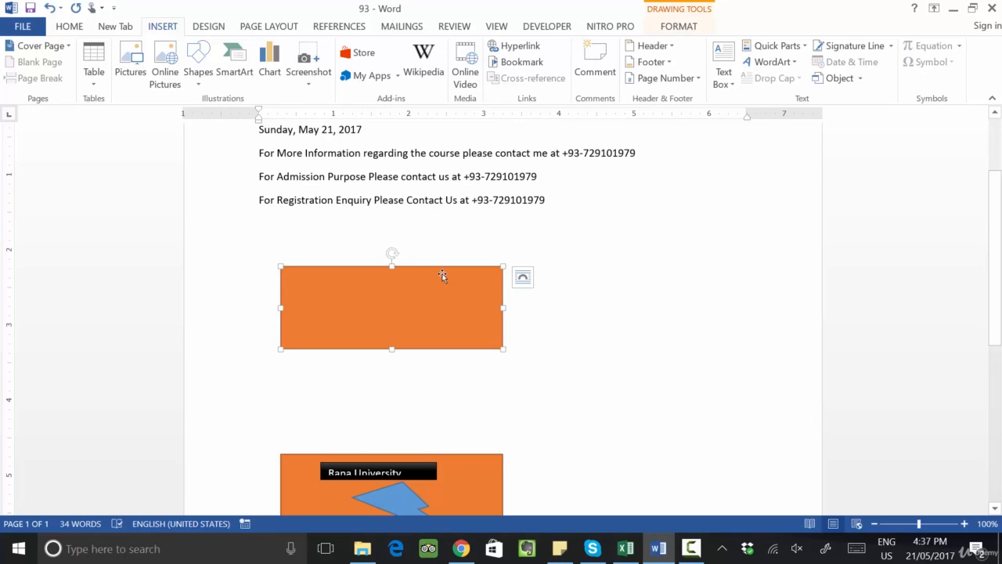
pyautogui.scroll(-3, 446, 266)
pyautogui.click(414, 357)
pyautogui.click(378, 360)
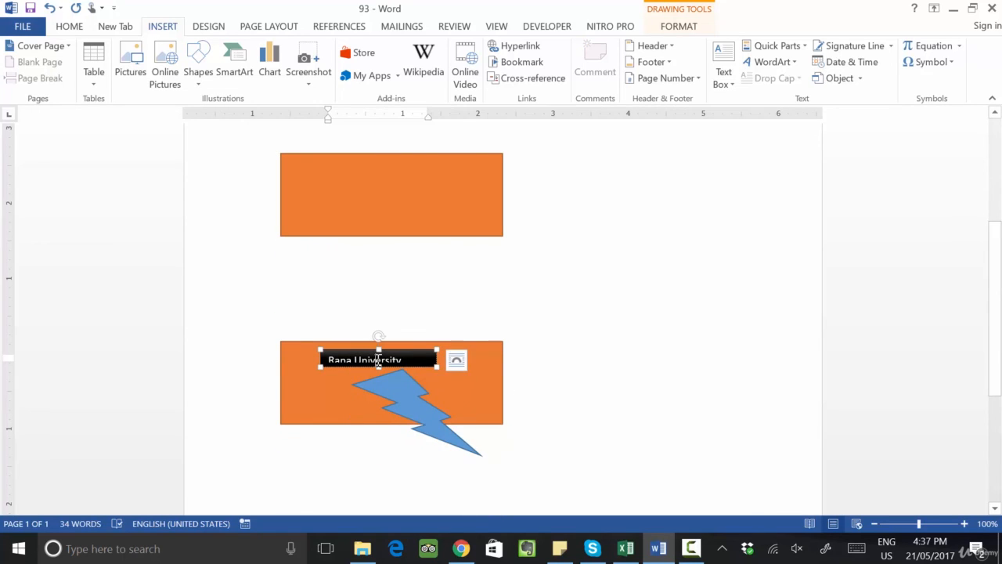
pyautogui.keyDown('shift'); pyautogui.click(395, 374); pyautogui.keyUp('shift')
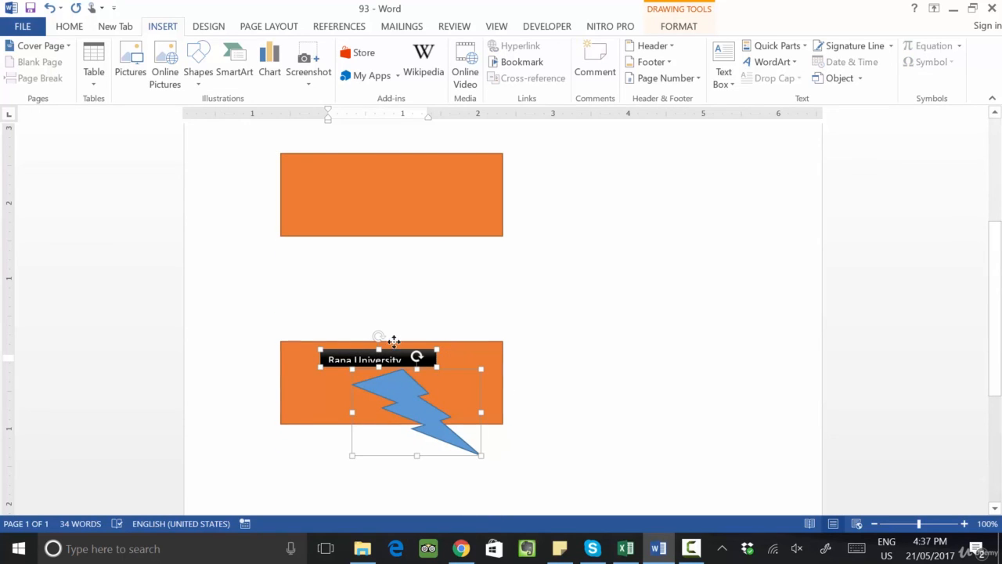
pyautogui.keyDown('shift'); pyautogui.click(398, 345); pyautogui.keyUp('shift')
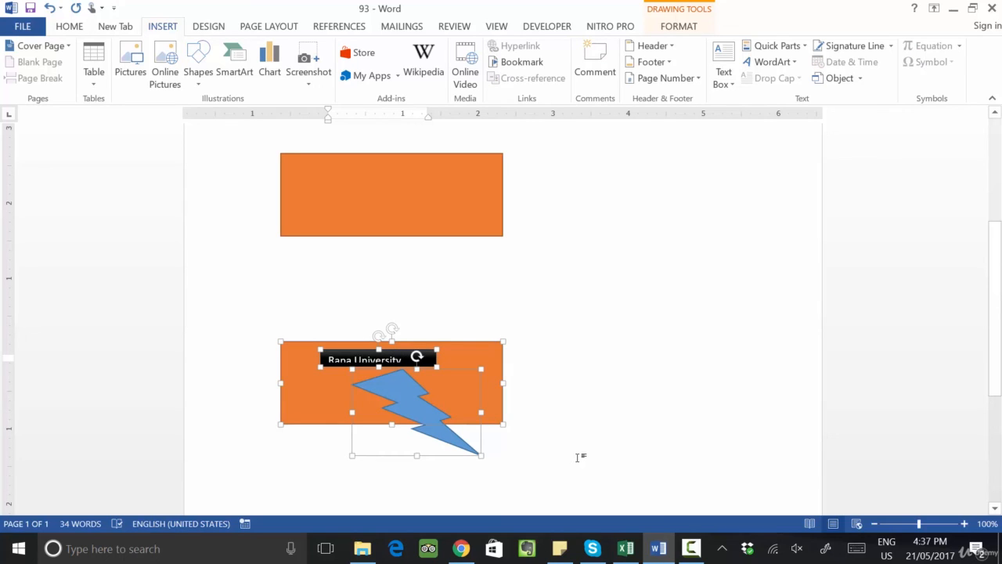
pyautogui.click(687, 282)
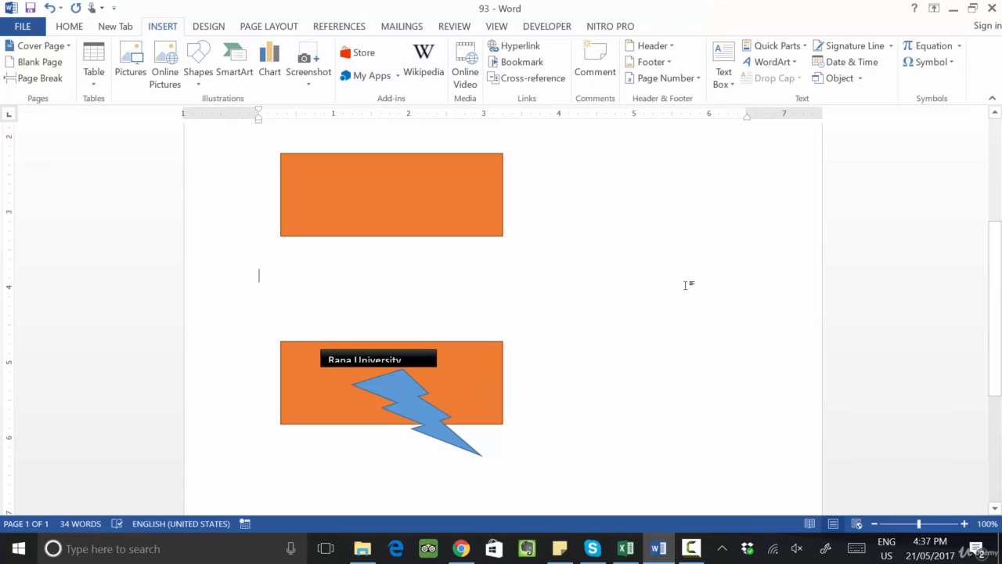
# Step: Delete all the document's content
pyautogui.hotkey('ctrl', 'a')
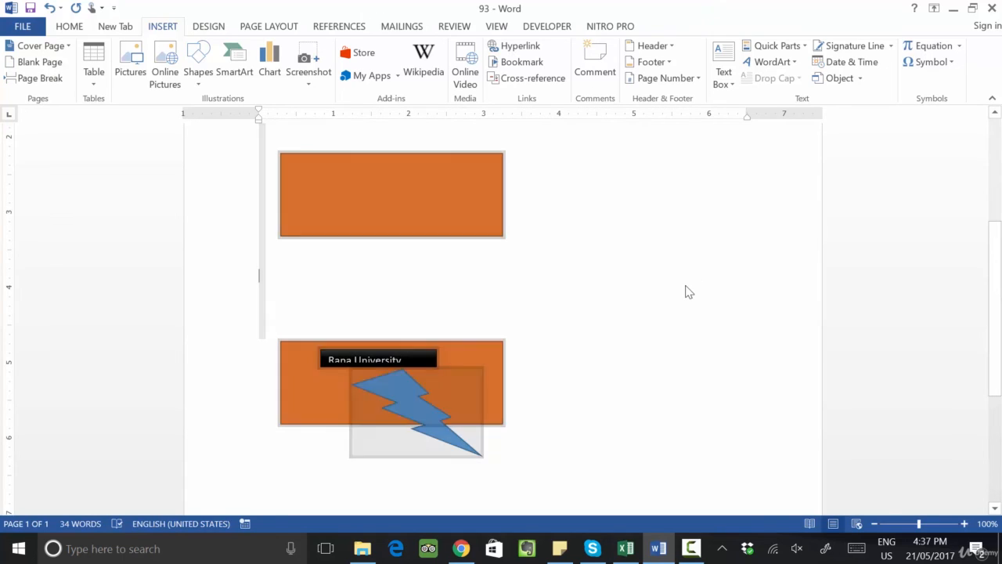
pyautogui.press('Delete')
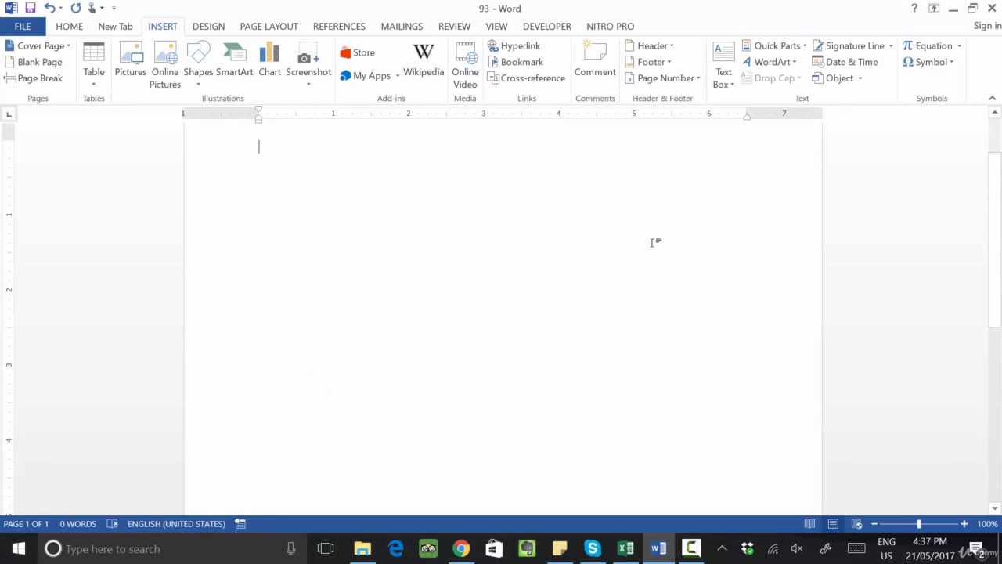